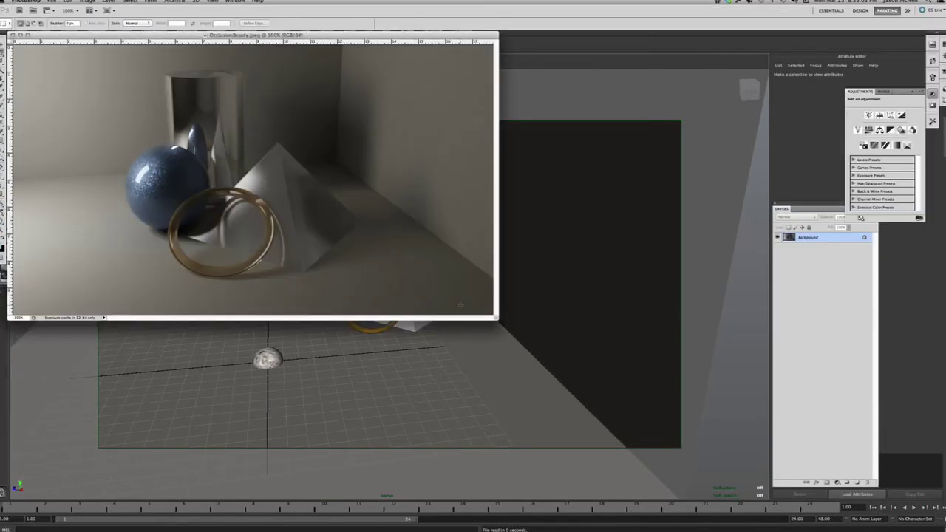
- Switch from the Photoshop reference image to Maya and restore the bookmarked close-up camera view of the objects
{"action": "left_click_drag", "start_coordinate": [238, 34], "coordinate": [370, 109]}
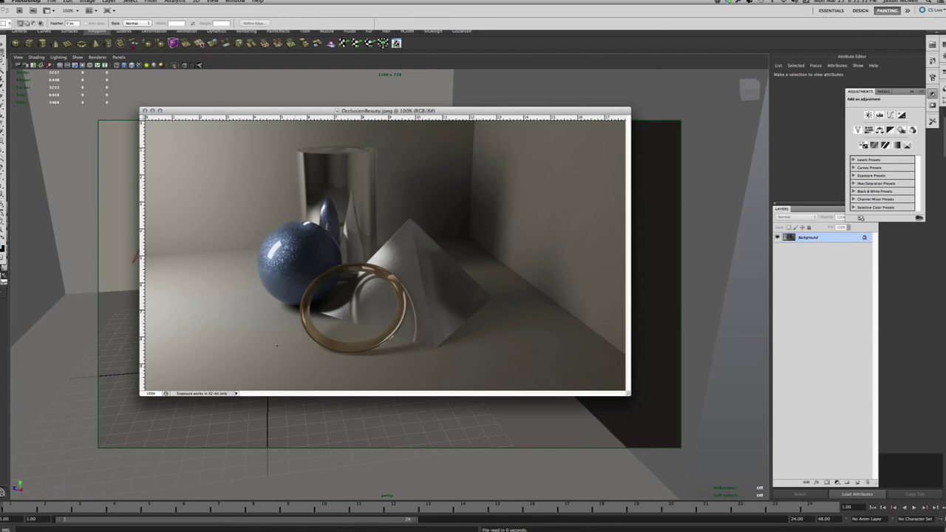
{"action": "left_click", "coordinate": [243, 432]}
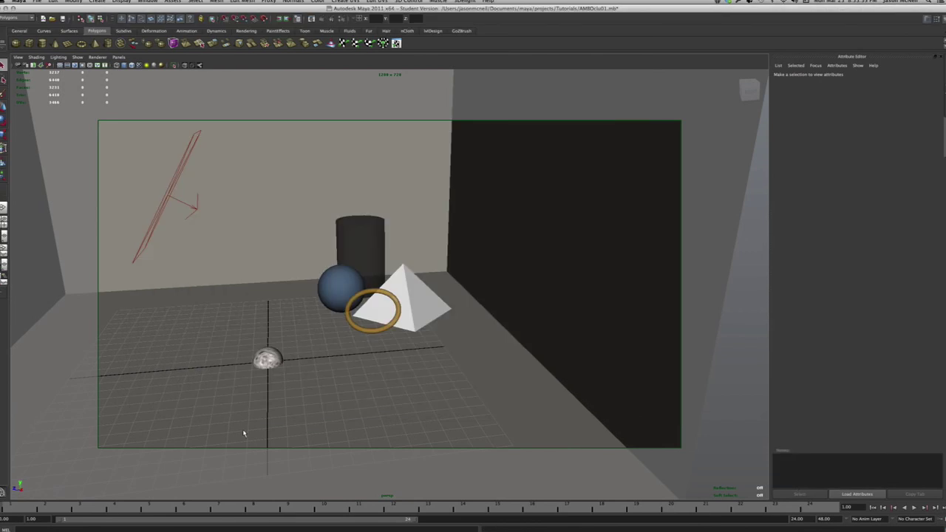
{"action": "left_click", "coordinate": [18, 58]}
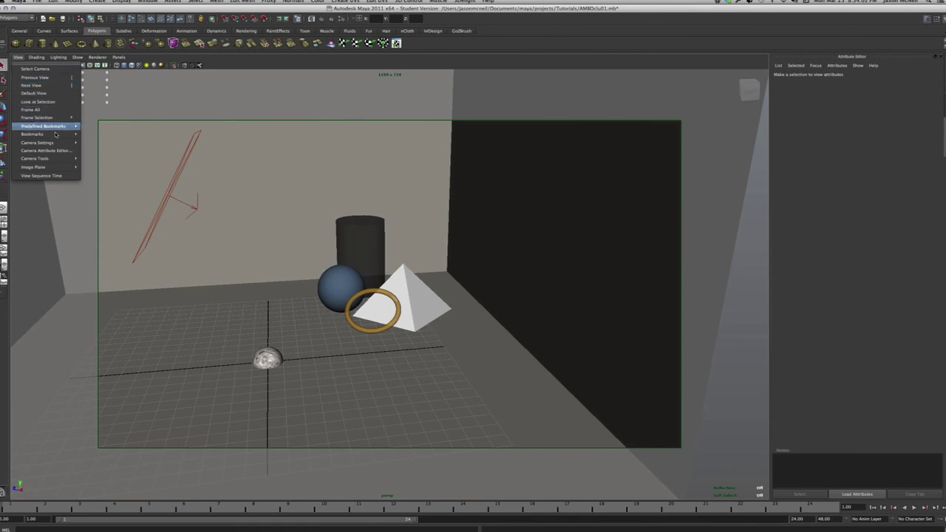
{"action": "mouse_move", "coordinate": [61, 134]}
{"action": "left_click", "coordinate": [95, 133]}
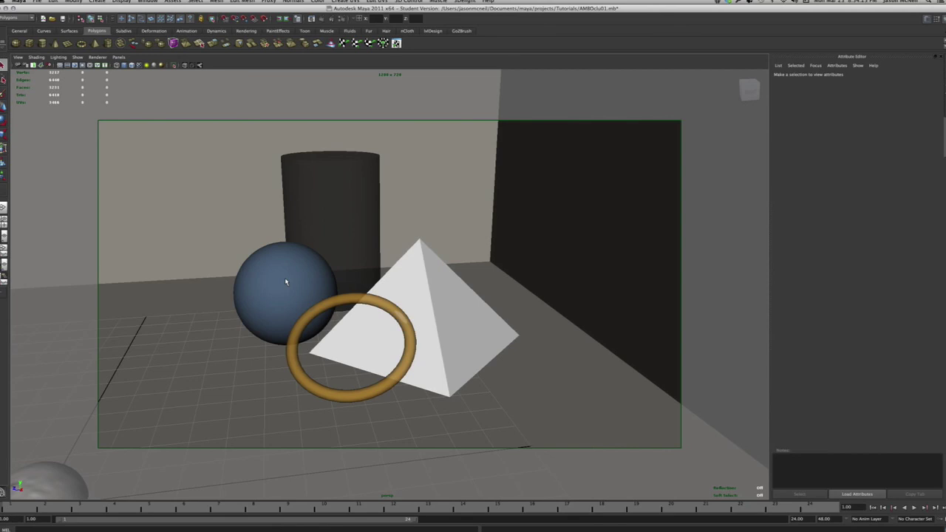
- Select all geometry in the scene by type
{"action": "left_click", "coordinate": [319, 204]}
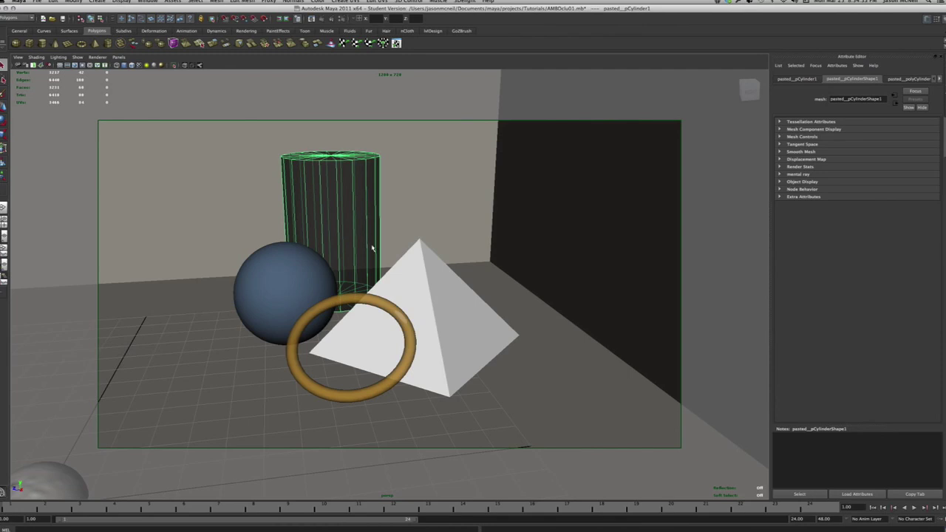
{"action": "left_click", "coordinate": [55, 3]}
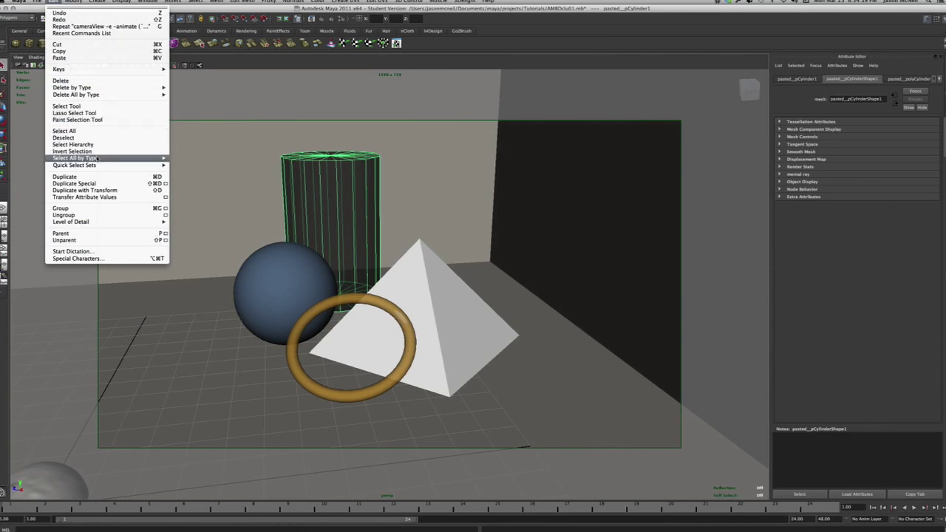
{"action": "mouse_move", "coordinate": [97, 158]}
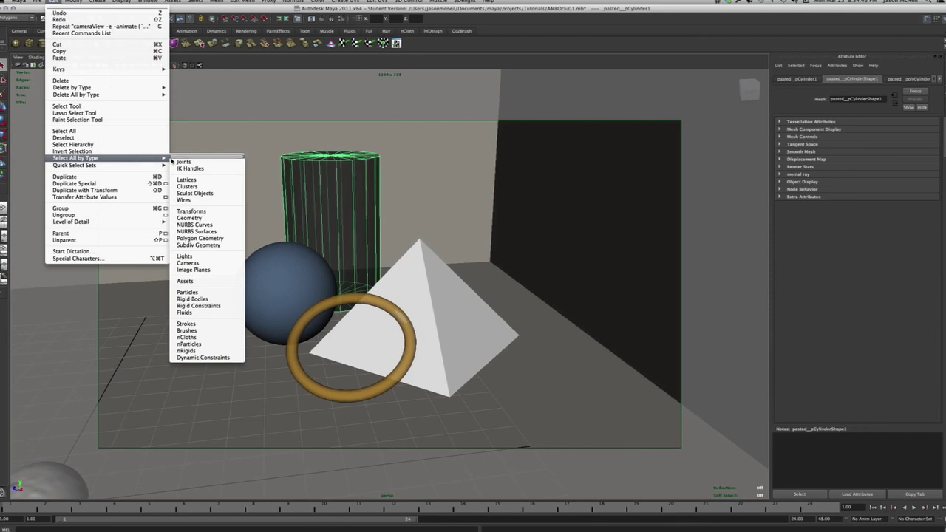
{"action": "left_click", "coordinate": [196, 231]}
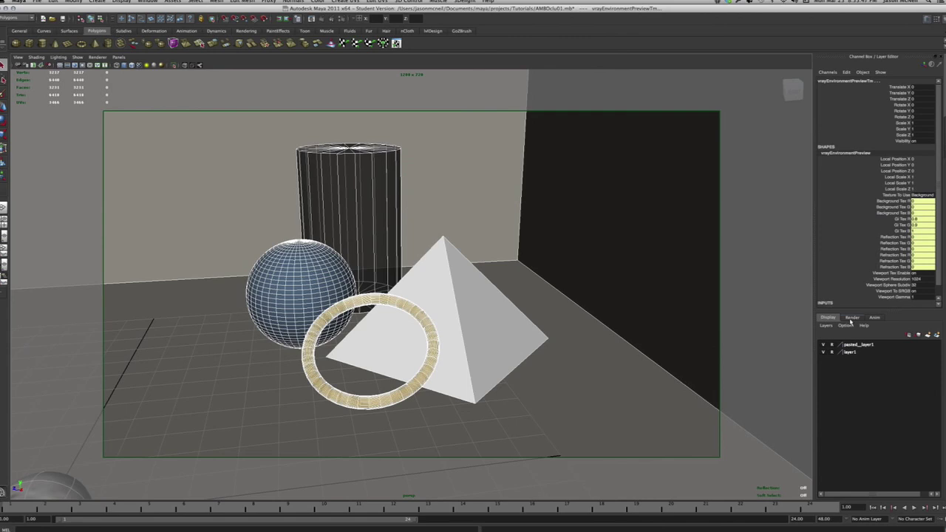
- Create a new render layer from the selected geometry and make it the active layer
{"action": "left_click", "coordinate": [852, 318]}
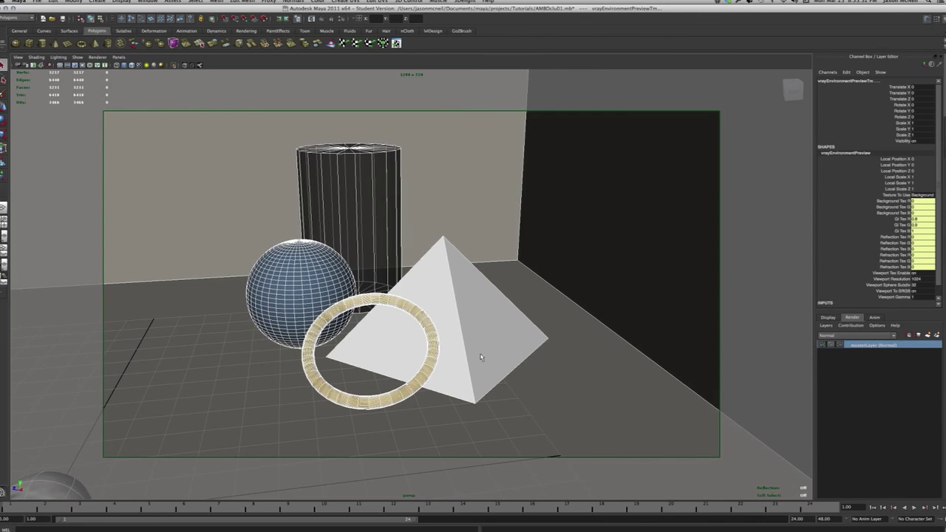
{"action": "left_click", "coordinate": [938, 337]}
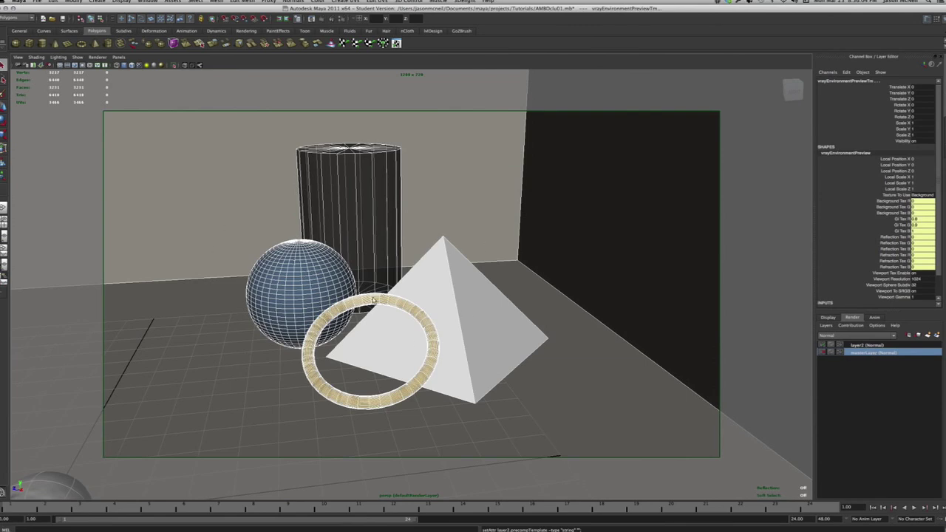
{"action": "left_click", "coordinate": [876, 346]}
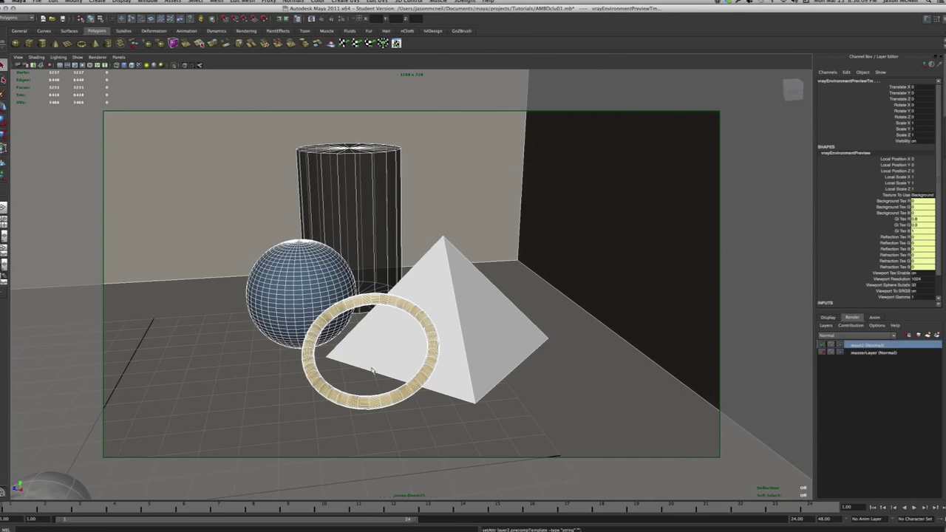
{"action": "left_click", "coordinate": [869, 354]}
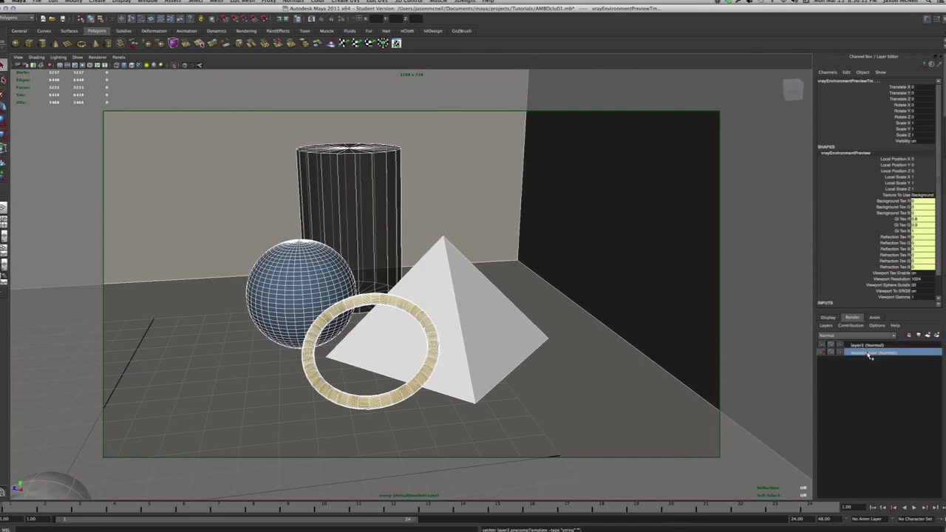
{"action": "left_click", "coordinate": [862, 347]}
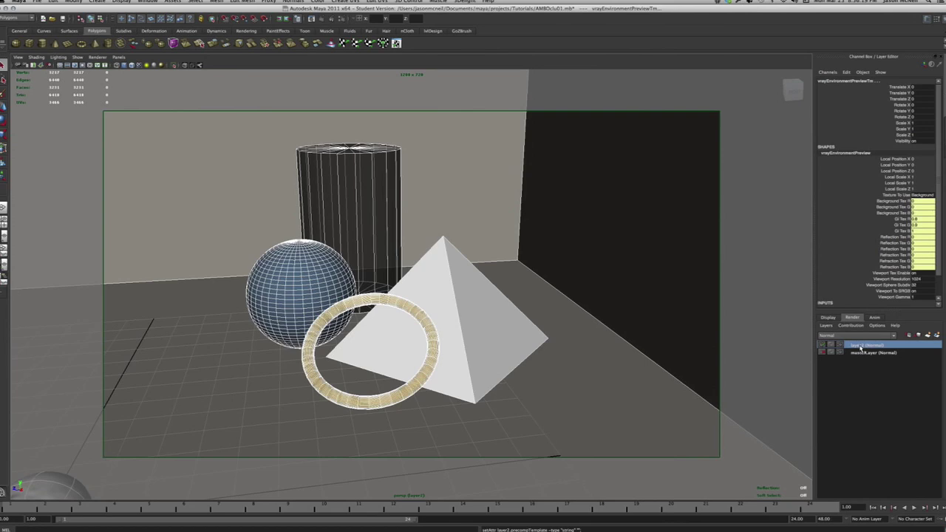
{"action": "double_click", "coordinate": [860, 347]}
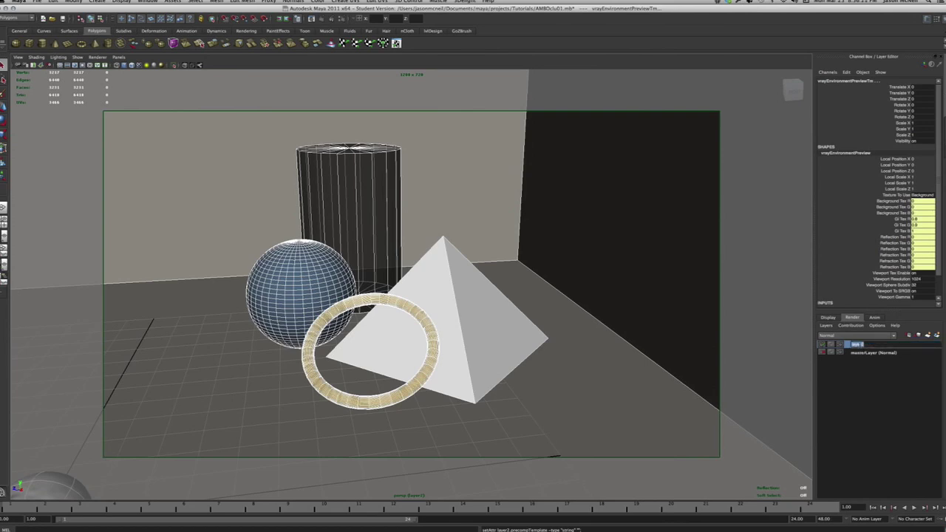
{"action": "key", "text": "Return"}
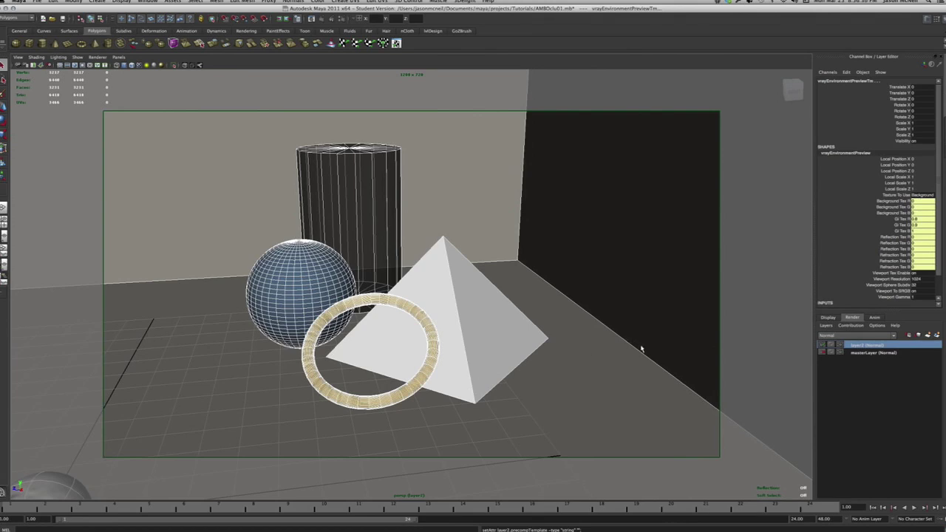
- Apply the Occlusion preset to the layer2 render layer's attributes
{"action": "key", "text": "ctrl+a"}
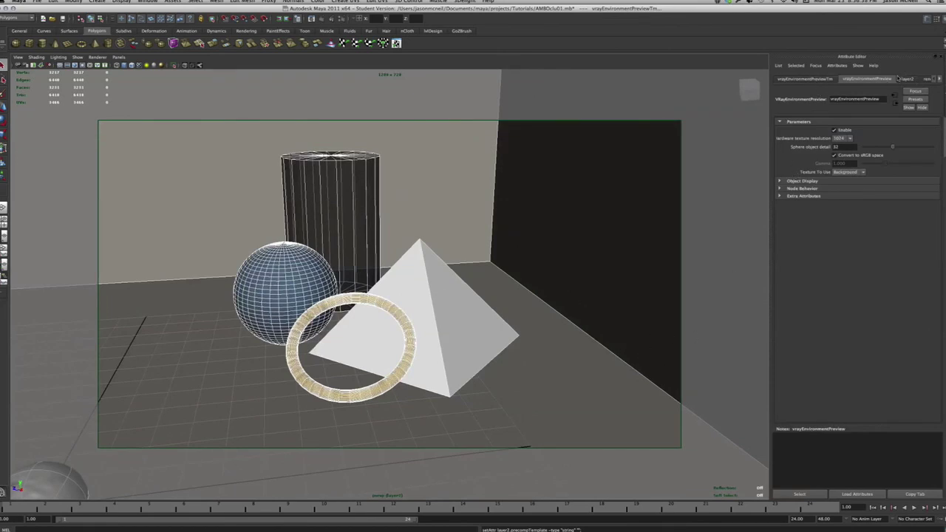
{"action": "left_click", "coordinate": [909, 80]}
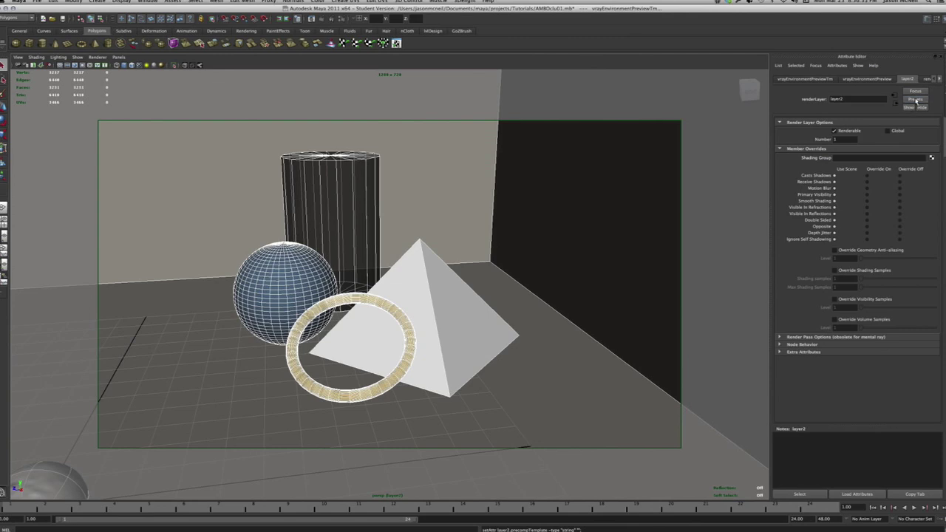
{"action": "left_click", "coordinate": [916, 101]}
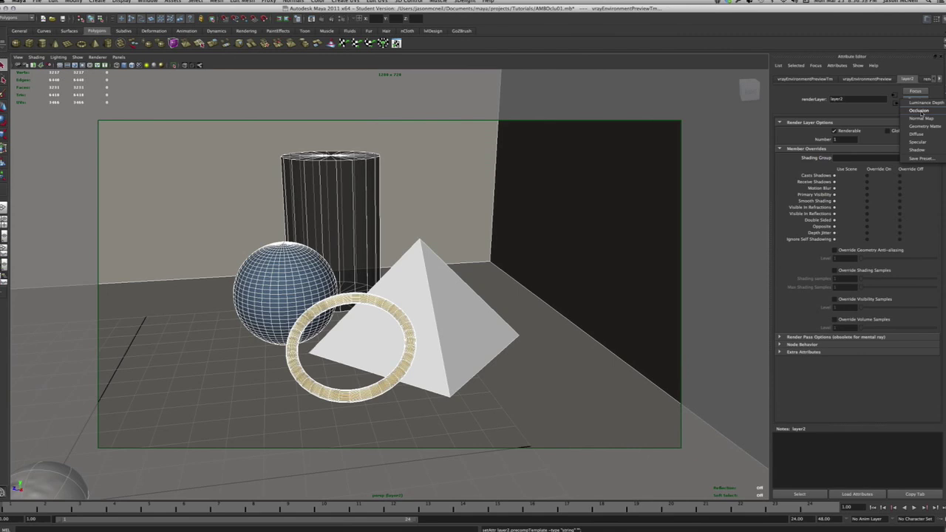
{"action": "left_click", "coordinate": [919, 111]}
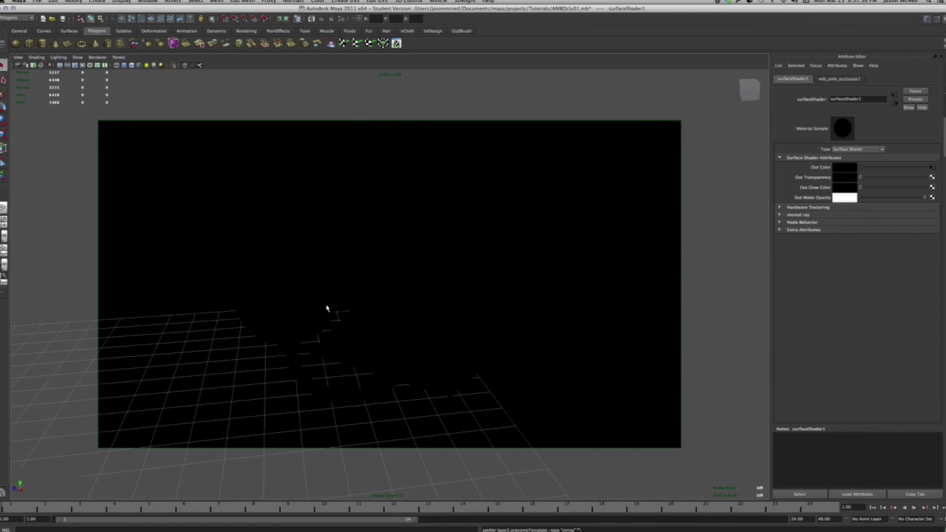
- Check the Global Illumination and Final Gathering options in the mental ray render settings for layer2
{"action": "left_click", "coordinate": [342, 20]}
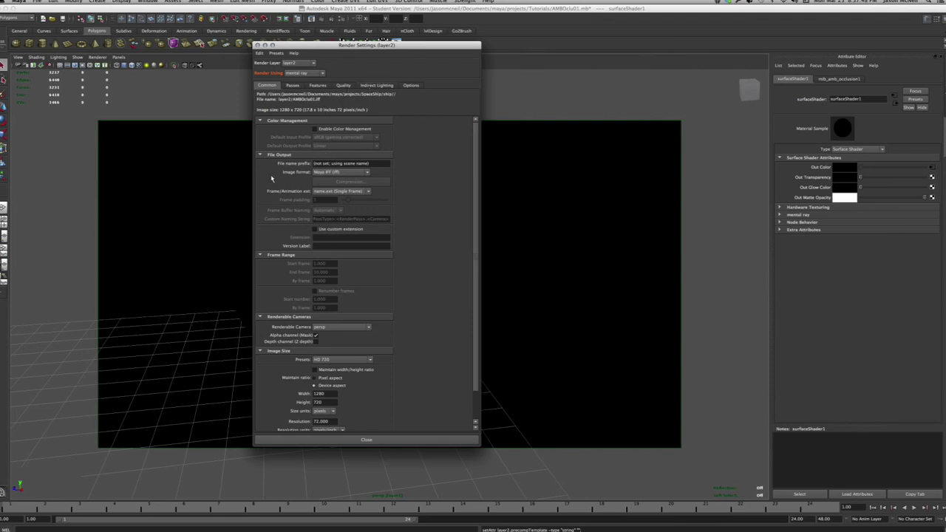
{"action": "left_click", "coordinate": [377, 85]}
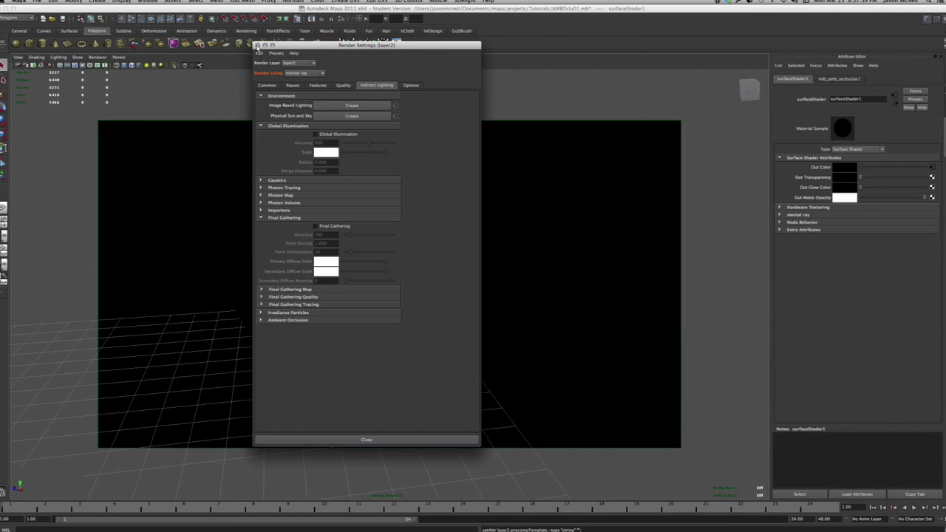
{"action": "left_click", "coordinate": [257, 46]}
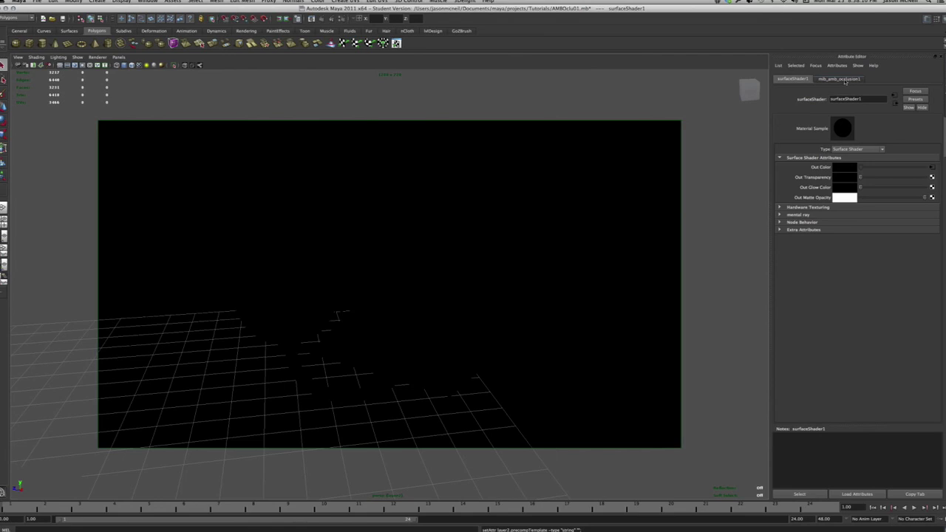
- Set the Max Distance of the mib_amb_occlusion1 node to 2
{"action": "left_click", "coordinate": [842, 80]}
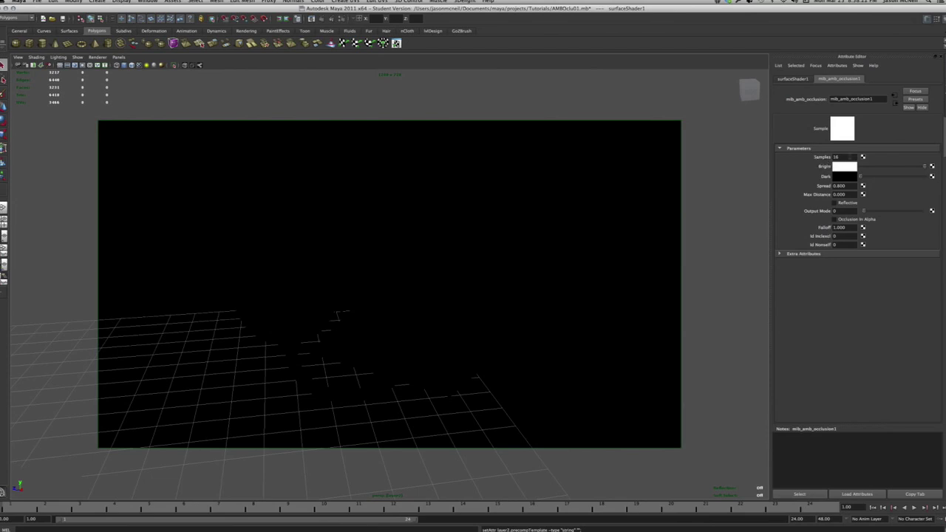
{"action": "double_click", "coordinate": [836, 157]}
{"action": "left_click", "coordinate": [837, 195]}
{"action": "type", "text": "0"}
{"action": "key", "text": "Return"}
- Render the occlusion layer with mental ray and keep the image in the Render View for comparison
{"action": "left_click", "coordinate": [325, 22]}
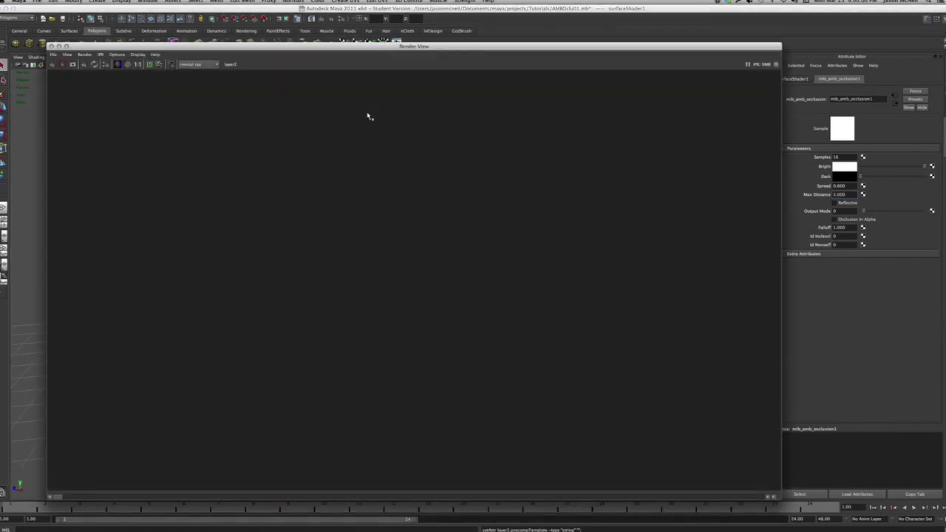
{"action": "left_click_drag", "start_coordinate": [332, 47], "coordinate": [331, 42]}
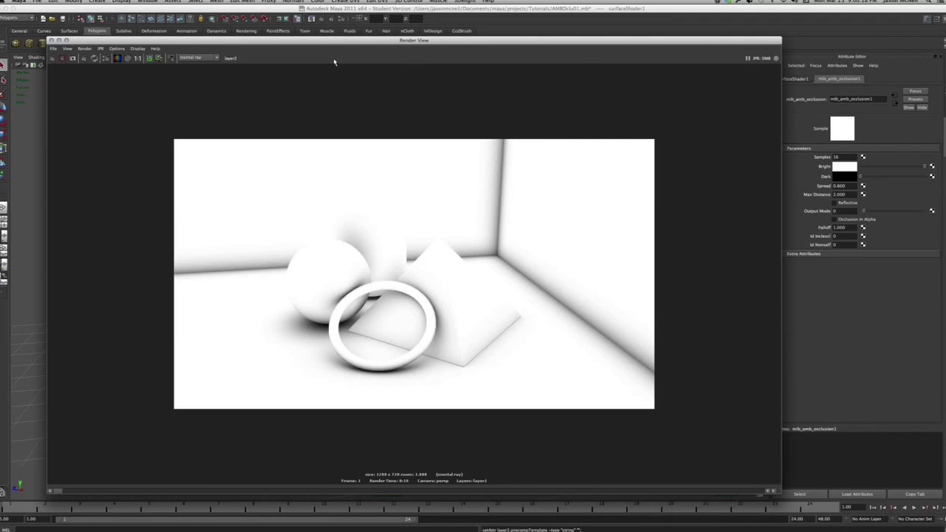
{"action": "scroll", "coordinate": [417, 299], "scroll_direction": "up", "scroll_amount": 3}
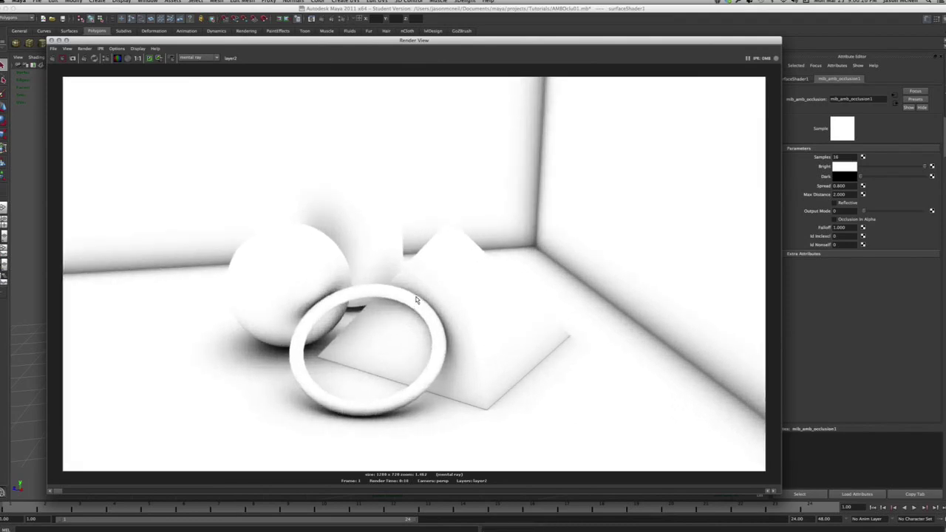
{"action": "scroll", "coordinate": [416, 299], "scroll_direction": "up", "scroll_amount": 2}
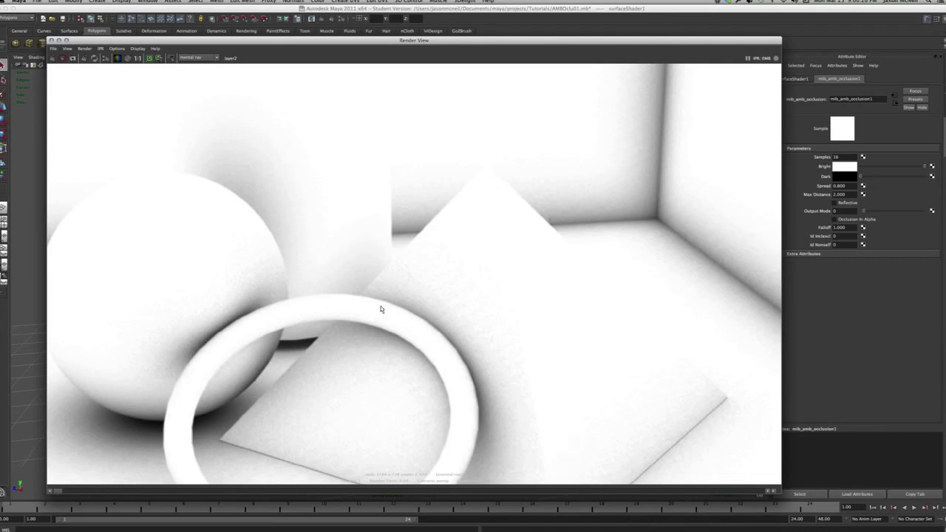
{"action": "scroll", "coordinate": [400, 309], "scroll_direction": "down", "scroll_amount": 4}
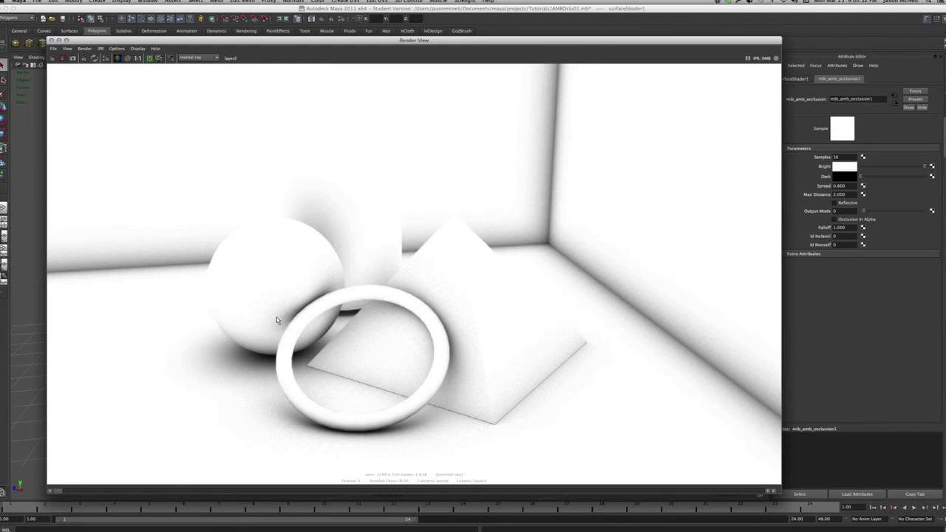
{"action": "scroll", "coordinate": [276, 320], "scroll_direction": "down", "scroll_amount": 4}
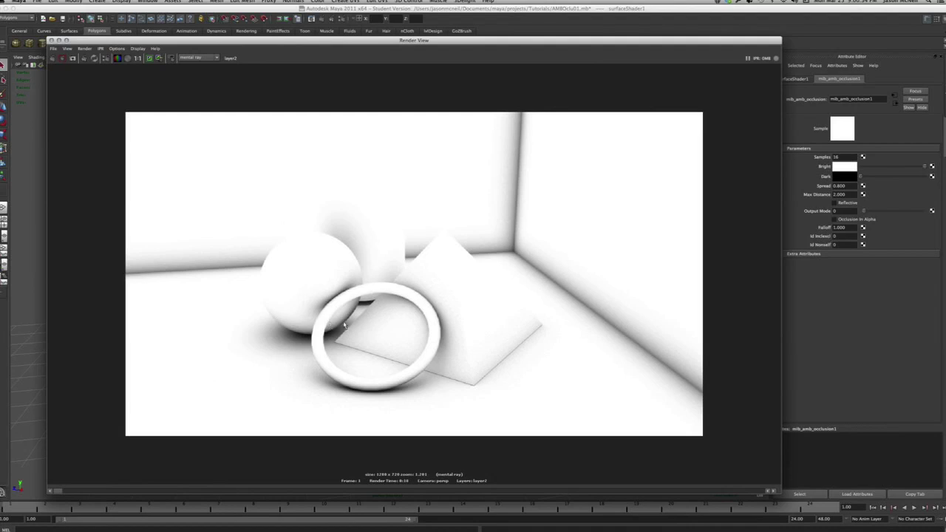
{"action": "scroll", "coordinate": [442, 304], "scroll_direction": "down", "scroll_amount": 1}
{"action": "scroll", "coordinate": [442, 305], "scroll_direction": "up", "scroll_amount": 2}
{"action": "scroll", "coordinate": [441, 304], "scroll_direction": "down", "scroll_amount": 1}
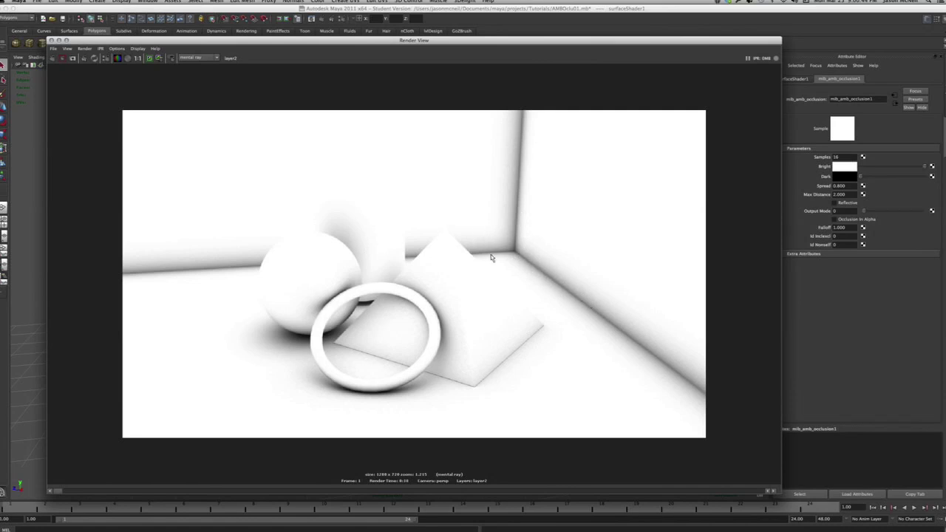
{"action": "left_click", "coordinate": [149, 60]}
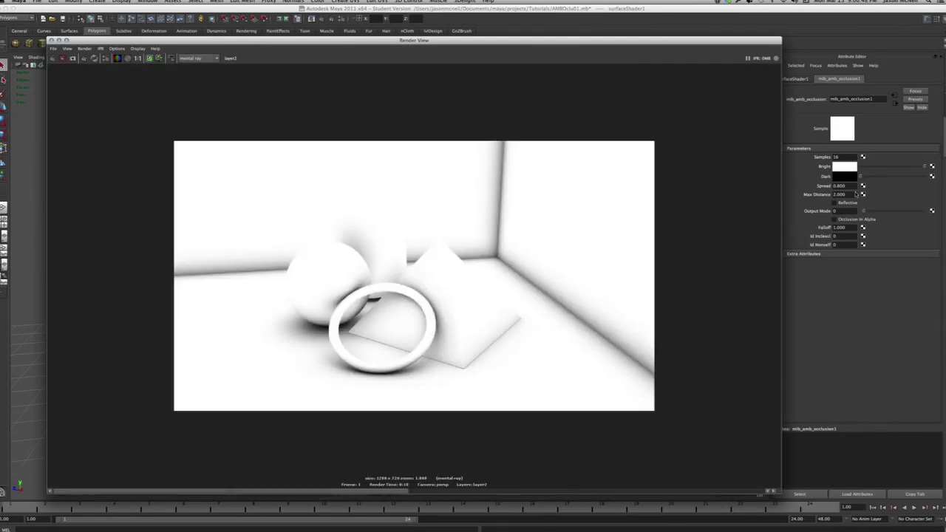
- Set the occlusion node's Samples to 32 and Spread to 0.9, and re-render the layer
{"action": "double_click", "coordinate": [847, 157]}
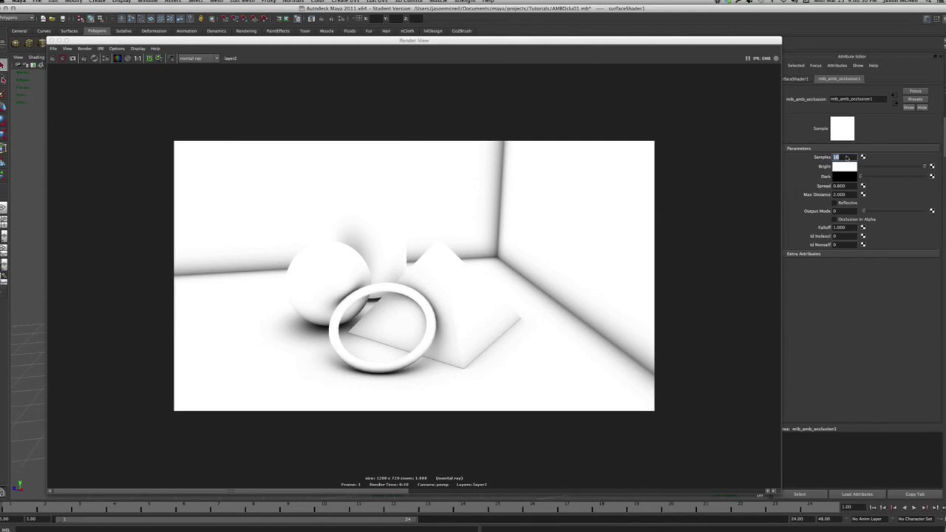
{"action": "type", "text": "8"}
{"action": "double_click", "coordinate": [850, 187]}
{"action": "type", "text": "0.9"}
{"action": "key", "text": "Return"}
{"action": "left_click", "coordinate": [53, 59]}
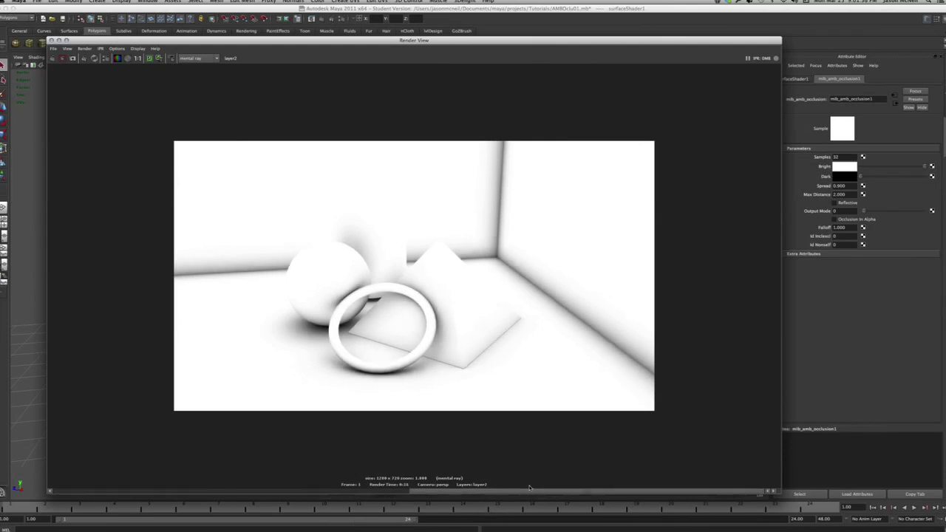
{"action": "scroll", "coordinate": [355, 266], "scroll_direction": "up", "scroll_amount": 3}
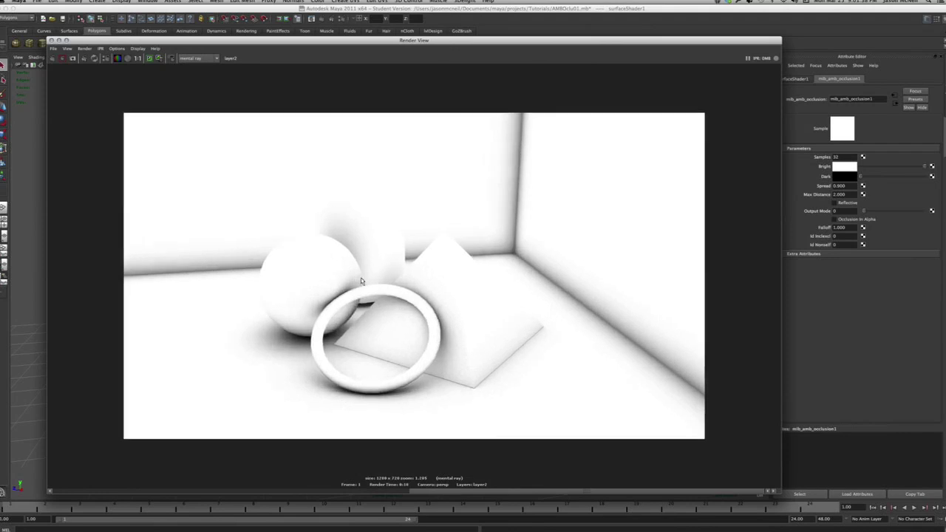
{"action": "scroll", "coordinate": [372, 361], "scroll_direction": "up", "scroll_amount": 2}
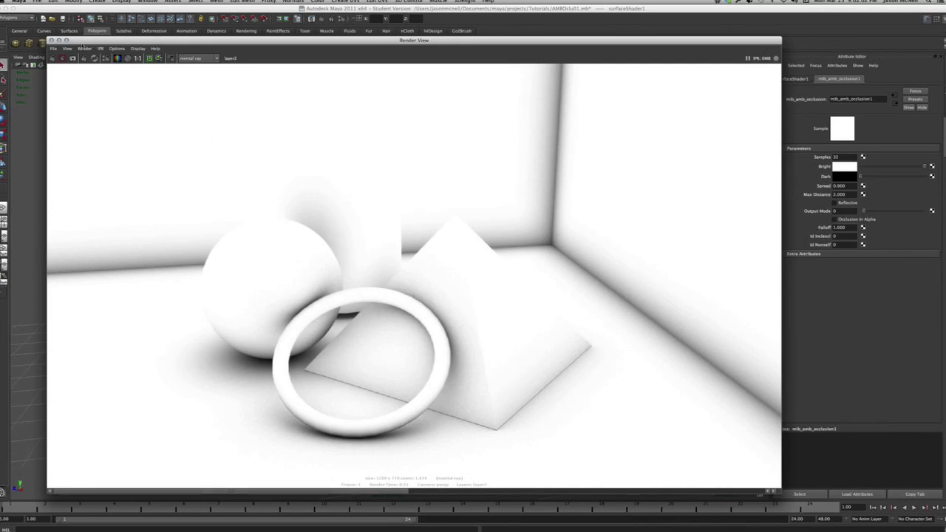
- Set the occlusion node's Samples to 64 and Max Distance to 2.3, and re-render the layer
{"action": "left_click_drag", "start_coordinate": [430, 40], "coordinate": [399, 20]}
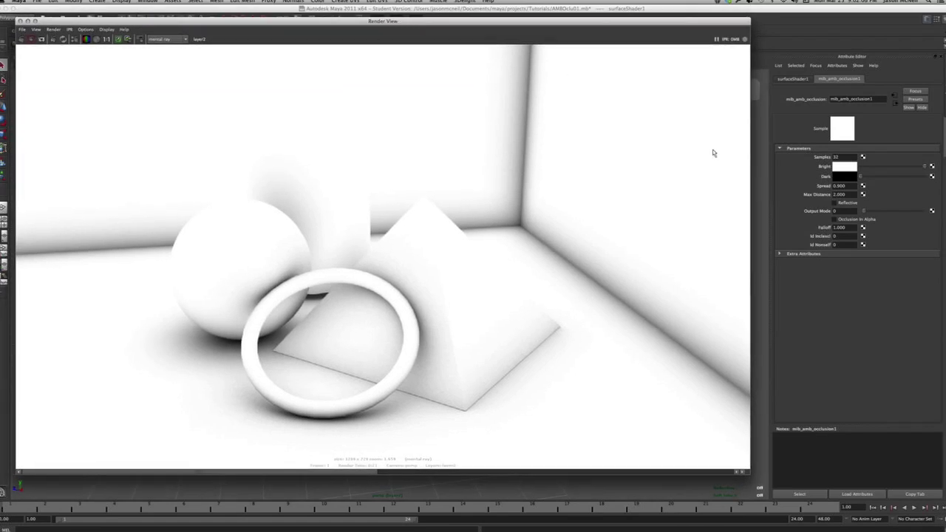
{"action": "double_click", "coordinate": [845, 157]}
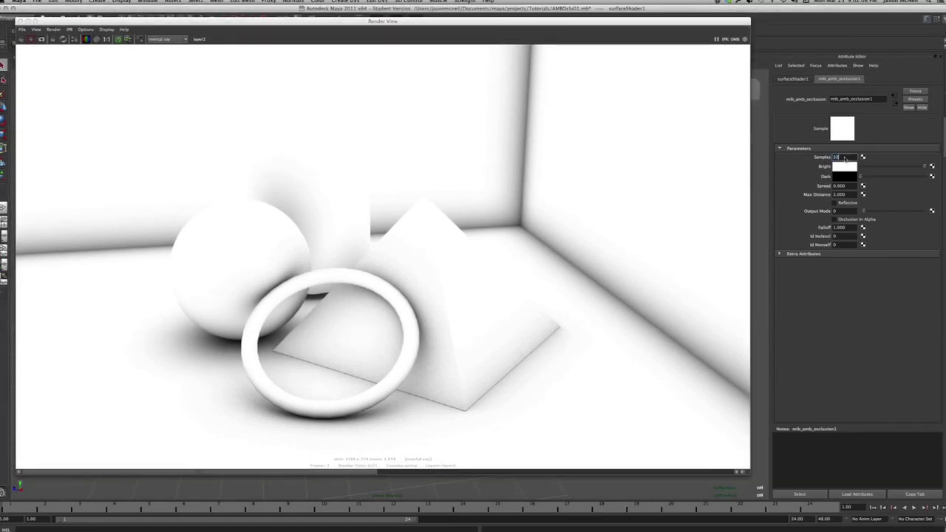
{"action": "type", "text": "8"}
{"action": "double_click", "coordinate": [845, 195]}
{"action": "type", "text": "2"}
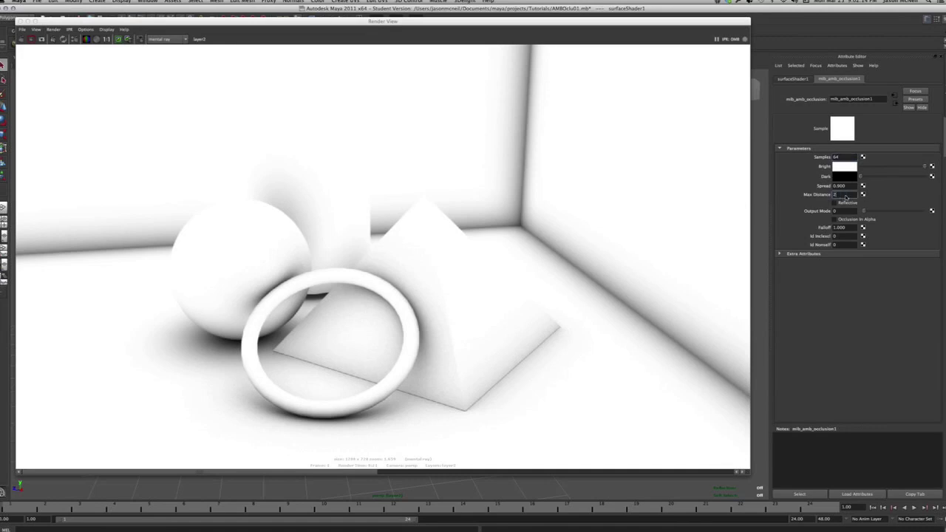
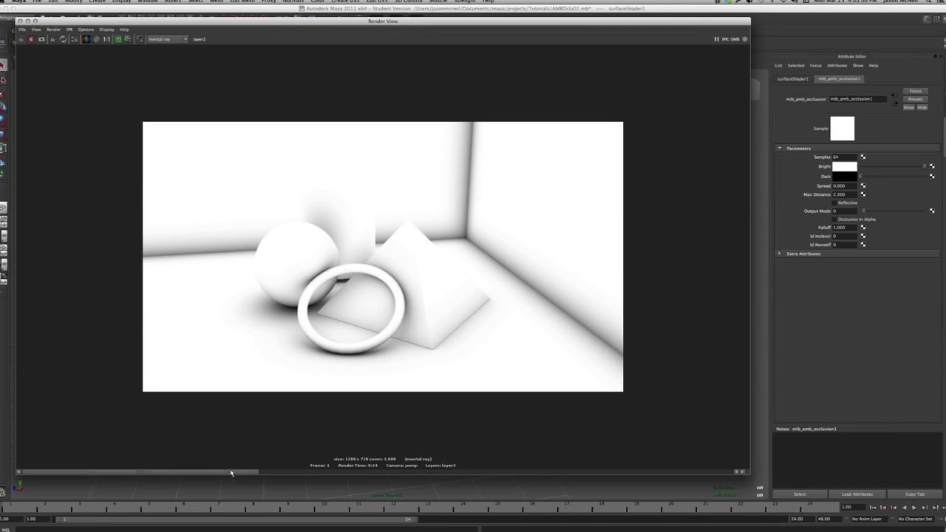
- Compare the new occlusion render with the earlier images kept in the Render View
{"action": "left_click", "coordinate": [335, 473]}
{"action": "left_click", "coordinate": [294, 471]}
{"action": "left_click", "coordinate": [315, 471]}
{"action": "left_click", "coordinate": [295, 471]}
{"action": "left_click", "coordinate": [302, 471]}
{"action": "left_click", "coordinate": [293, 471]}
{"action": "left_click", "coordinate": [329, 471]}
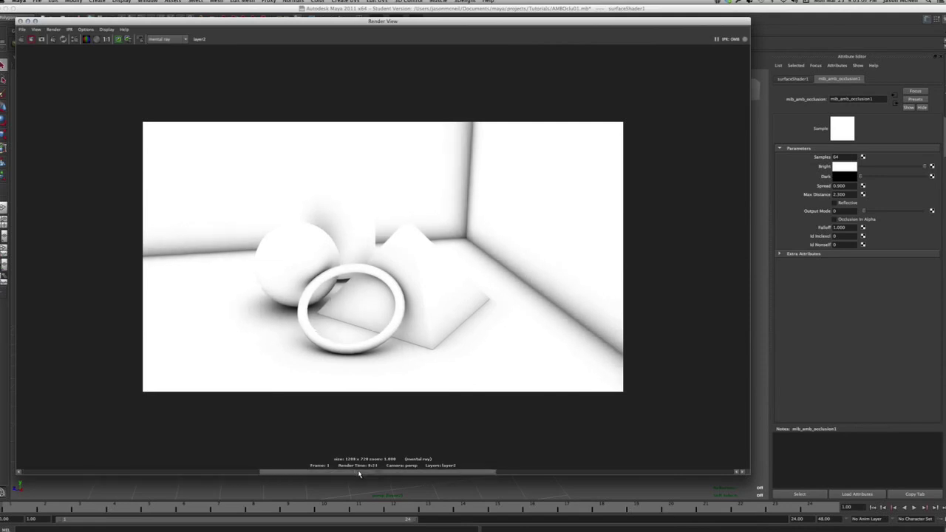
{"action": "left_click", "coordinate": [625, 473]}
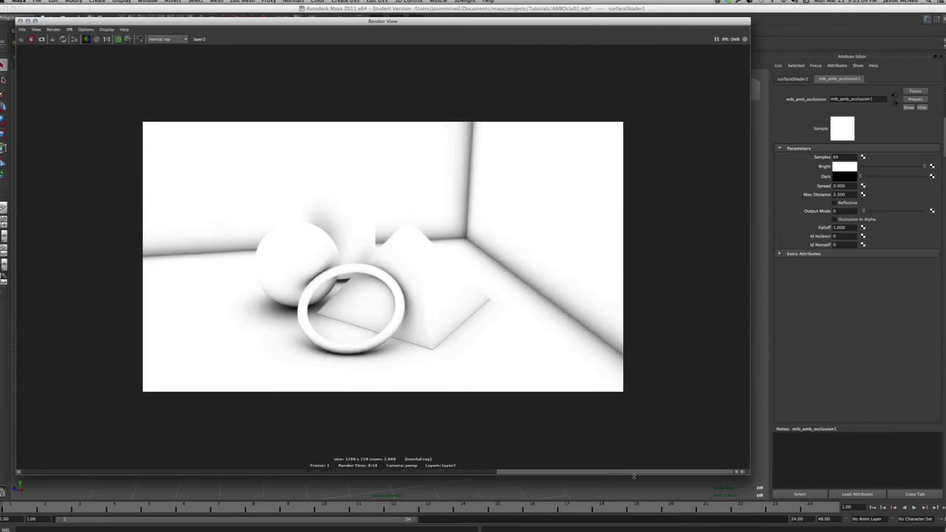
{"action": "left_click_drag", "start_coordinate": [624, 474], "coordinate": [551, 473]}
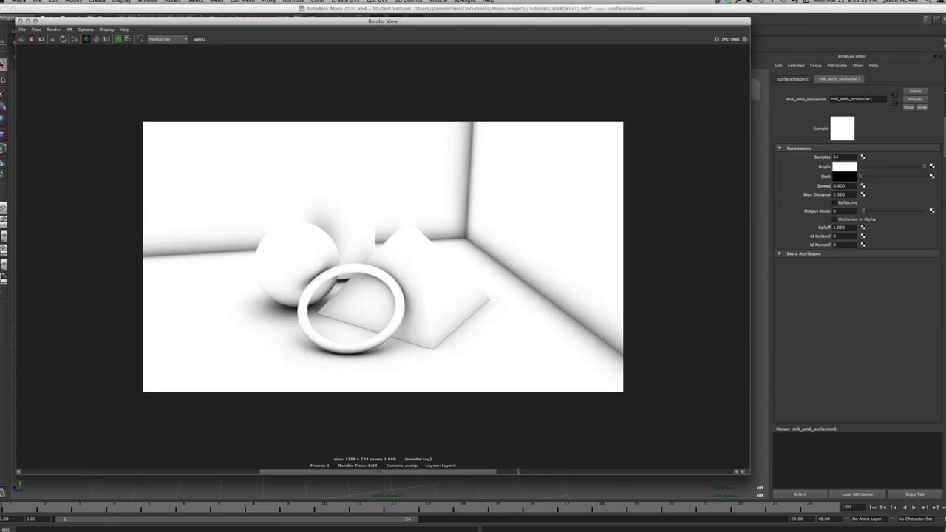
{"action": "left_click_drag", "start_coordinate": [362, 467], "coordinate": [321, 466]}
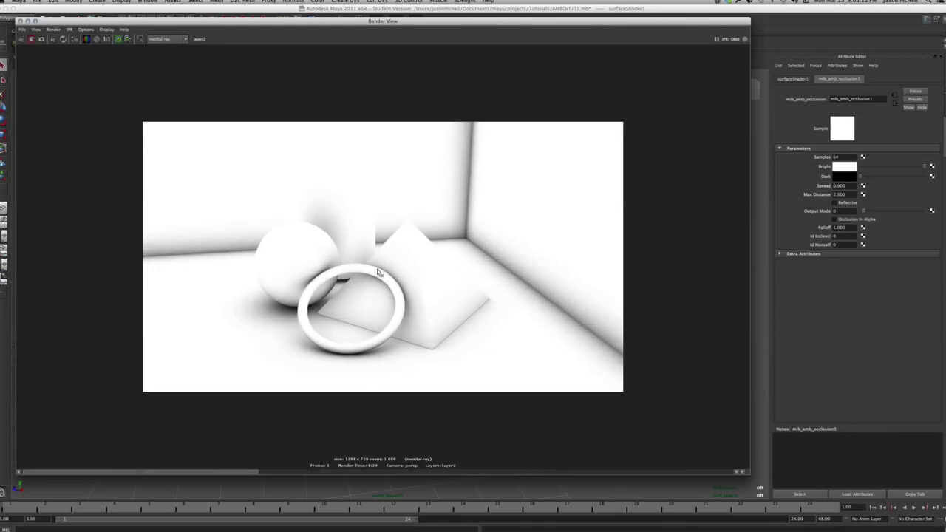
- Examine the shading smoothness around the ring, sphere and pyramid up close across the kept occlusion renders
{"action": "scroll", "coordinate": [392, 268], "scroll_direction": "up", "scroll_amount": 6}
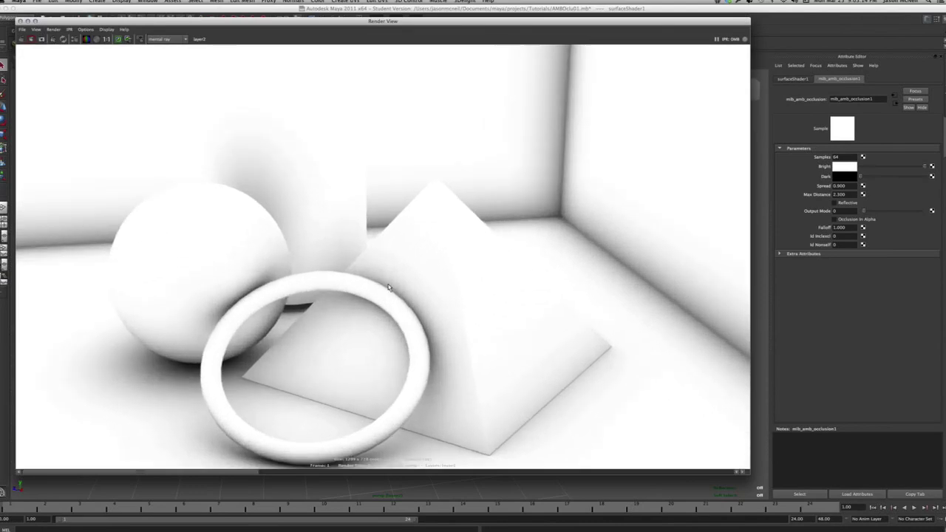
{"action": "scroll", "coordinate": [390, 289], "scroll_direction": "down", "scroll_amount": 1}
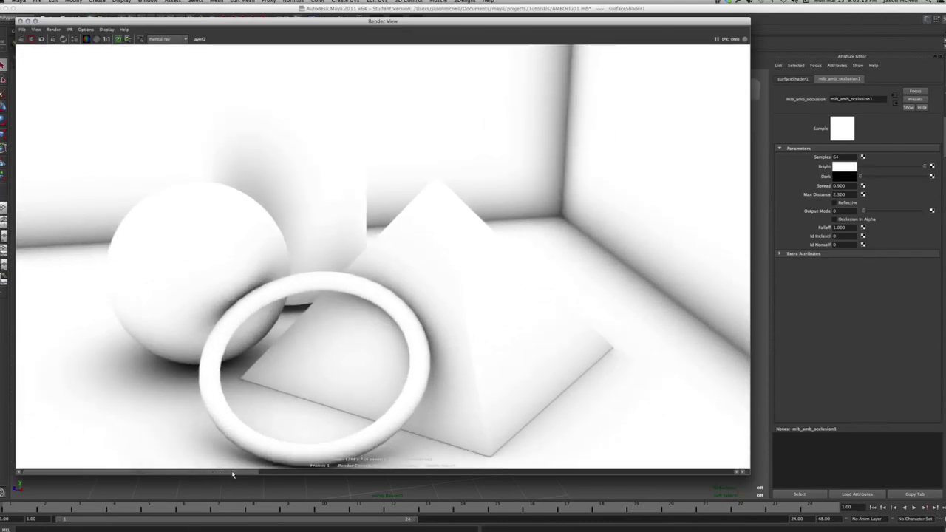
{"action": "left_click", "coordinate": [332, 474]}
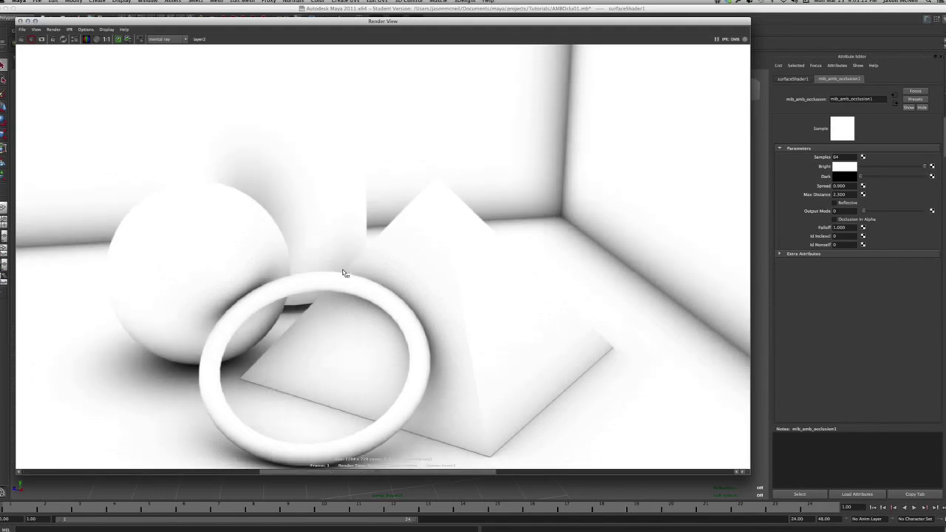
{"action": "left_click", "coordinate": [438, 474]}
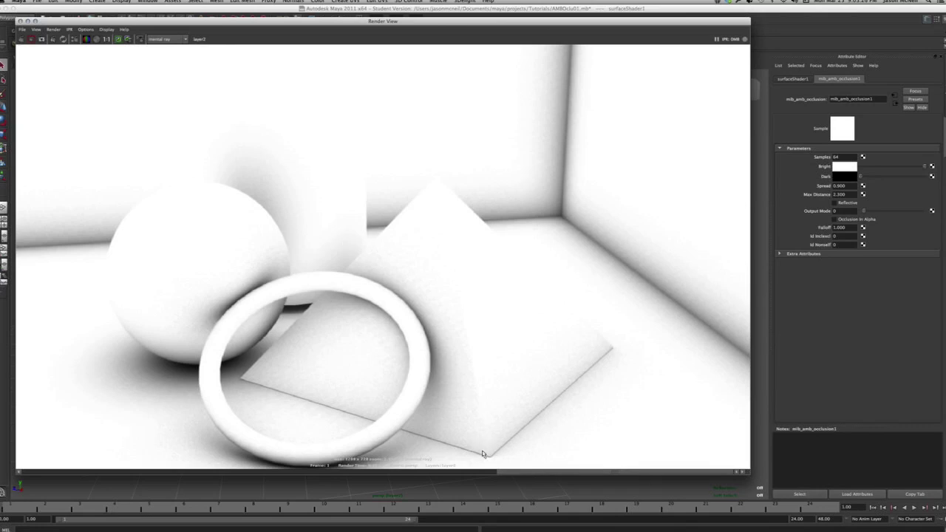
{"action": "left_click", "coordinate": [406, 472]}
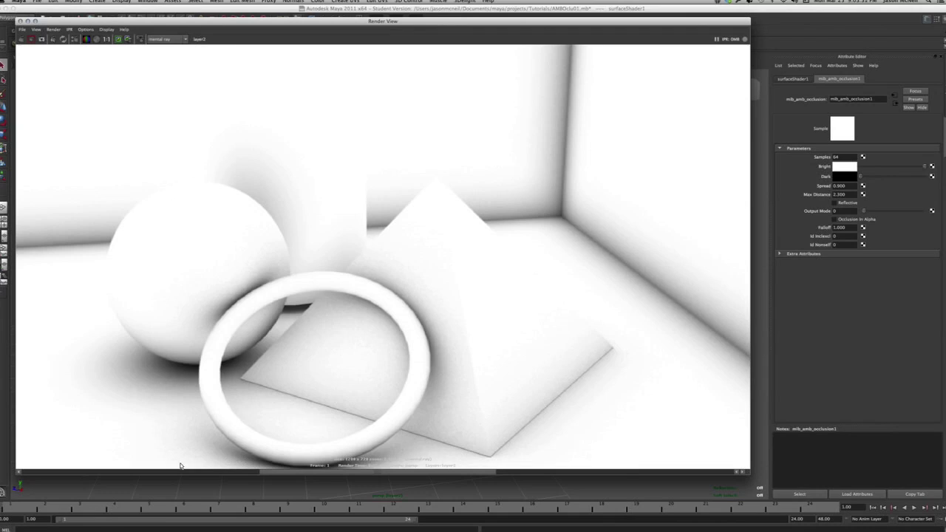
{"action": "left_click", "coordinate": [138, 472]}
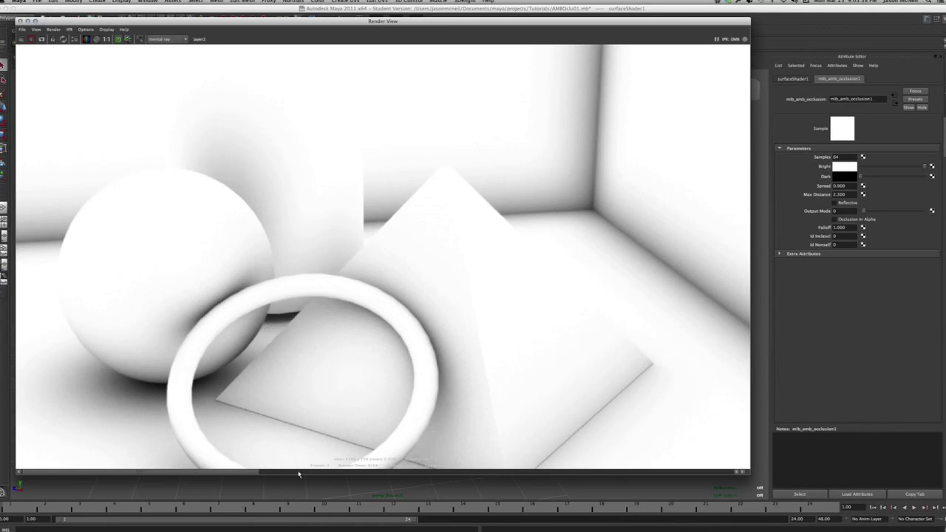
{"action": "scroll", "coordinate": [248, 414], "scroll_direction": "down", "scroll_amount": 5}
{"action": "scroll", "coordinate": [247, 414], "scroll_direction": "down", "scroll_amount": 3}
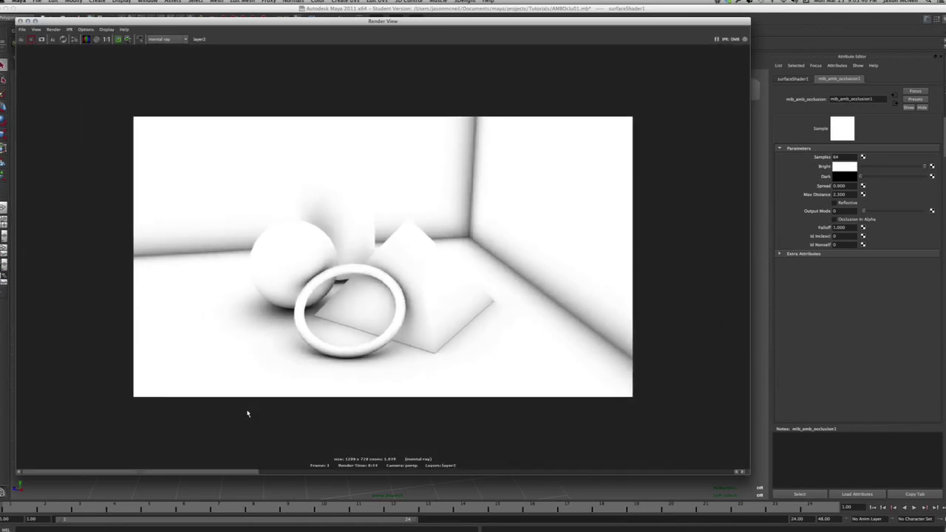
{"action": "scroll", "coordinate": [248, 414], "scroll_direction": "up", "scroll_amount": 1}
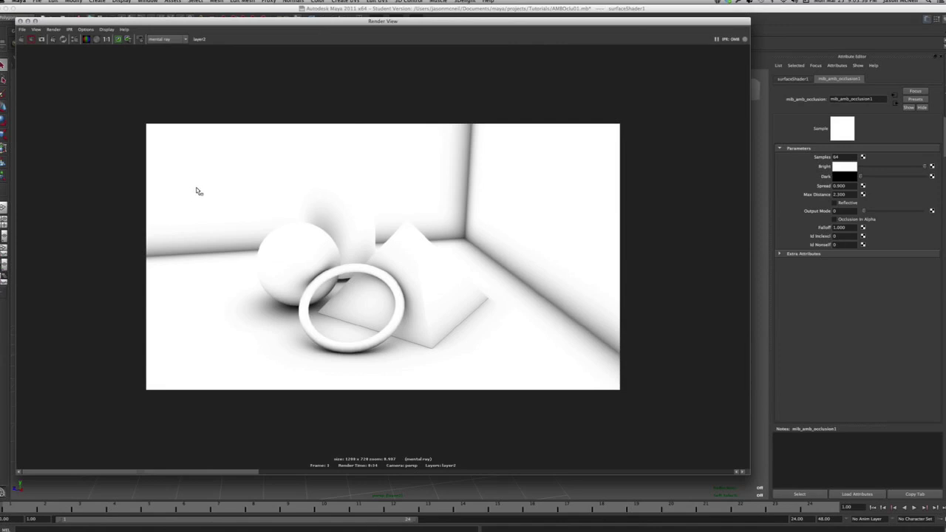
- Save the newest occlusion render as Occlusion.jpeg in the Tutorials project folder
{"action": "left_click", "coordinate": [21, 29]}
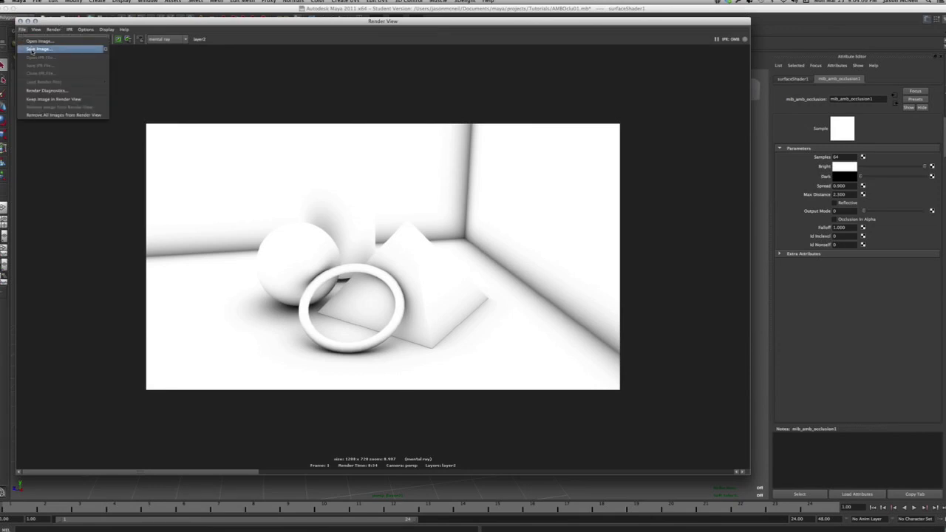
{"action": "left_click", "coordinate": [32, 50]}
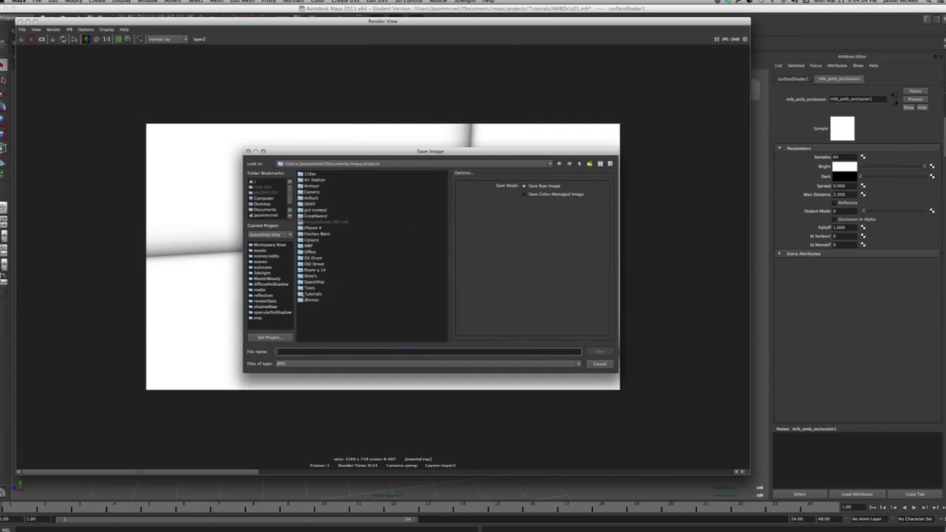
{"action": "double_click", "coordinate": [312, 295]}
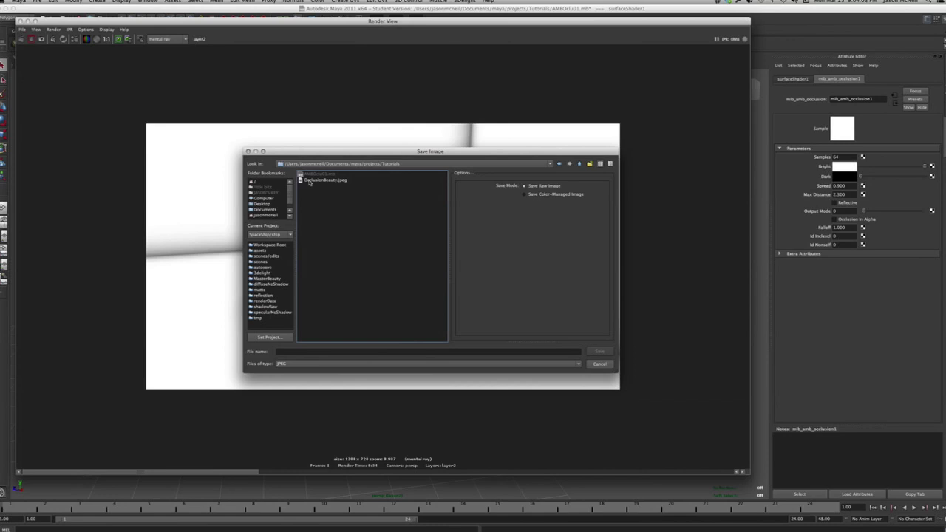
{"action": "left_click", "coordinate": [309, 181]}
{"action": "left_click", "coordinate": [308, 352]}
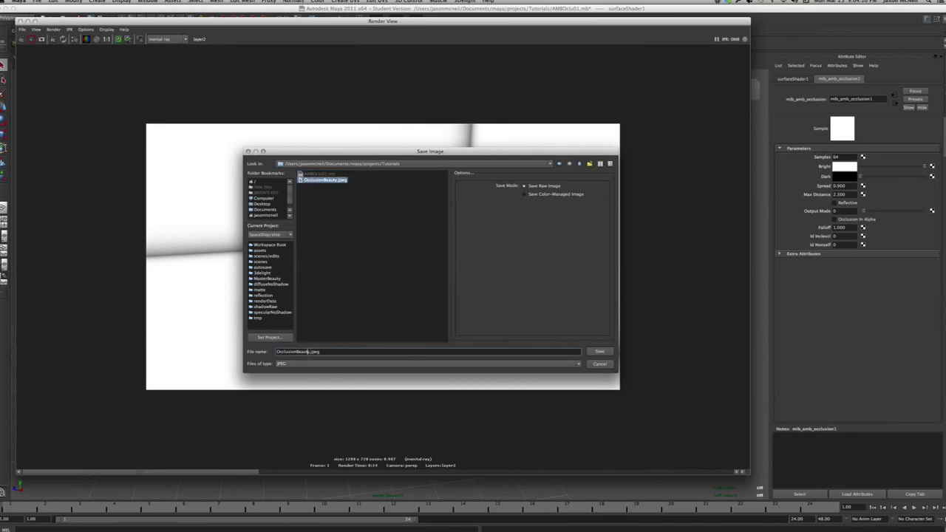
{"action": "key", "text": "BackSpace"}
{"action": "key", "text": "BackSpace"}
{"action": "key", "text": "BackSpace"}
{"action": "key", "text": "BackSpace"}
{"action": "key", "text": "BackSpace"}
{"action": "key", "text": "BackSpace"}
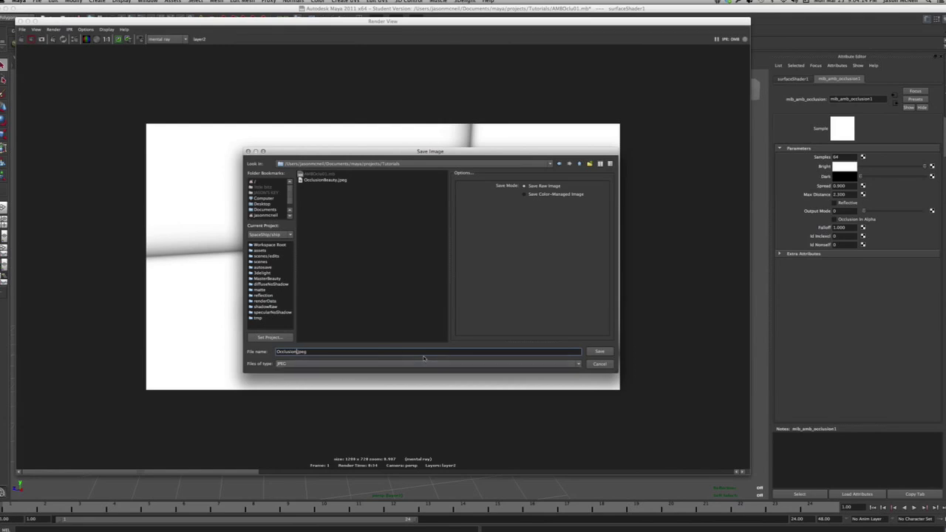
{"action": "left_click", "coordinate": [600, 353]}
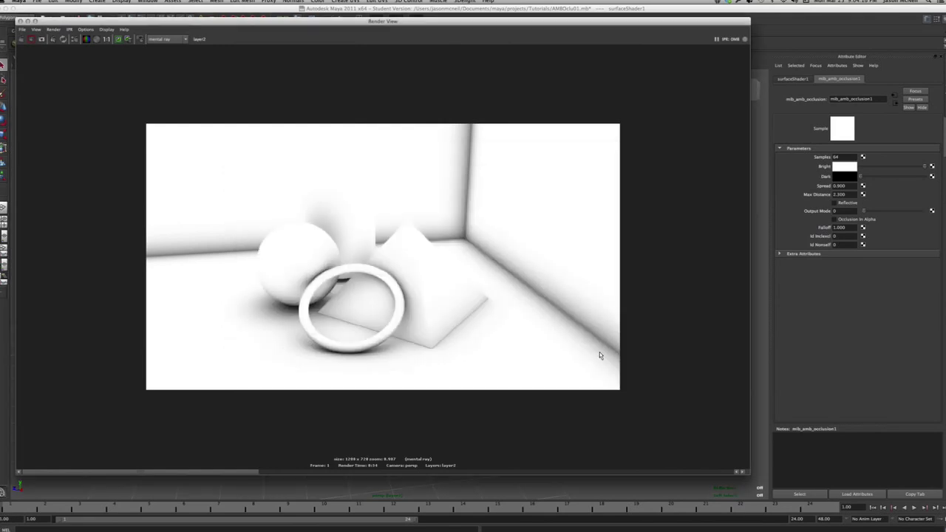
- Switch to Photoshop and place Occlusion.jpeg from the Tutorials folder as a layer over the OcclusionBeauty.jpeg image
{"action": "mouse_move", "coordinate": [6, 215]}
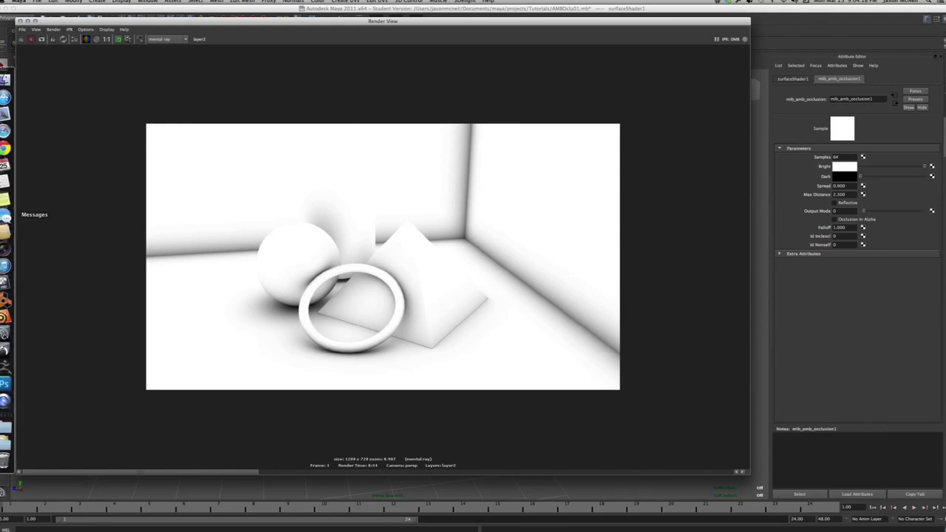
{"action": "left_click", "coordinate": [7, 384]}
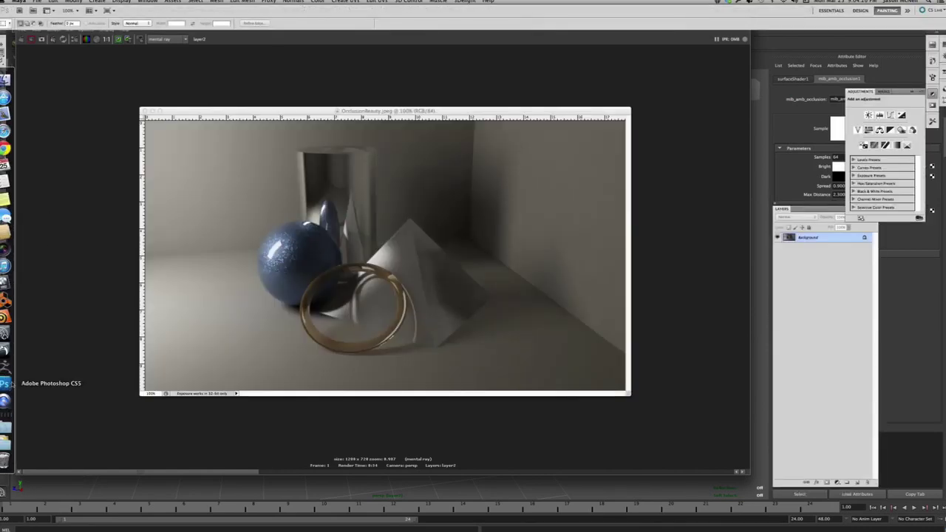
{"action": "mouse_move", "coordinate": [4, 444]}
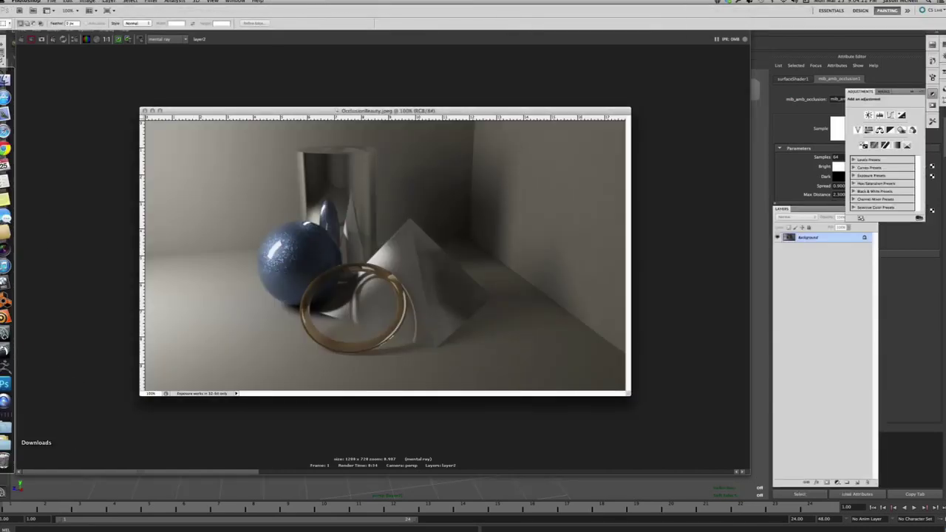
{"action": "left_click", "coordinate": [6, 79]}
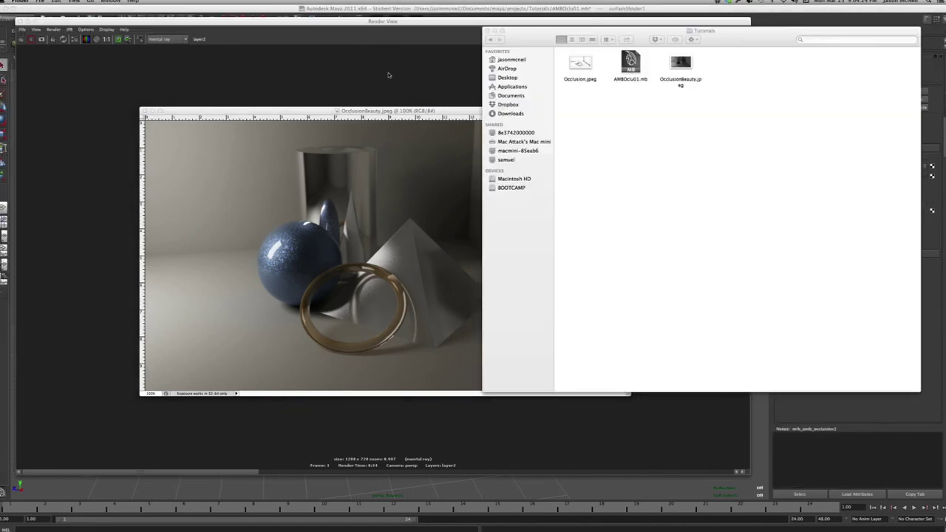
{"action": "left_click_drag", "start_coordinate": [562, 34], "coordinate": [683, 87]}
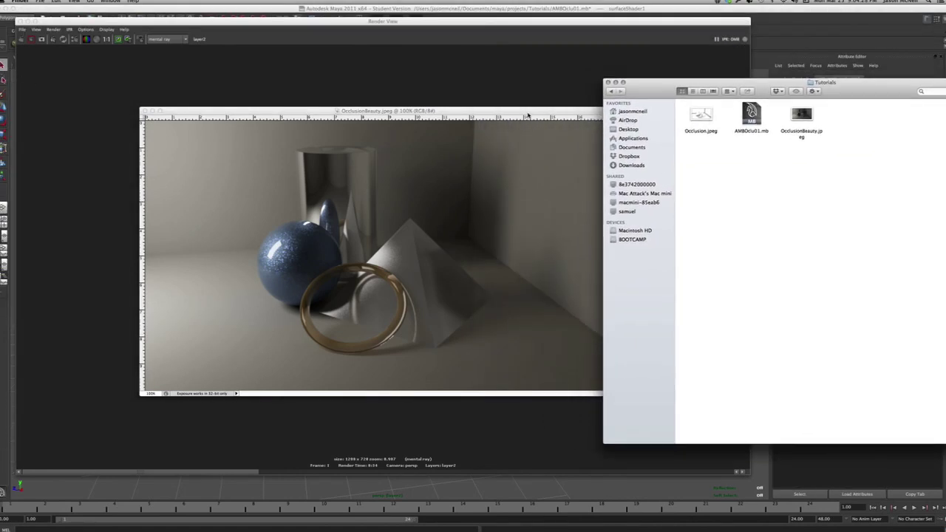
{"action": "left_click", "coordinate": [528, 114]}
{"action": "left_click_drag", "start_coordinate": [697, 115], "coordinate": [388, 230]}
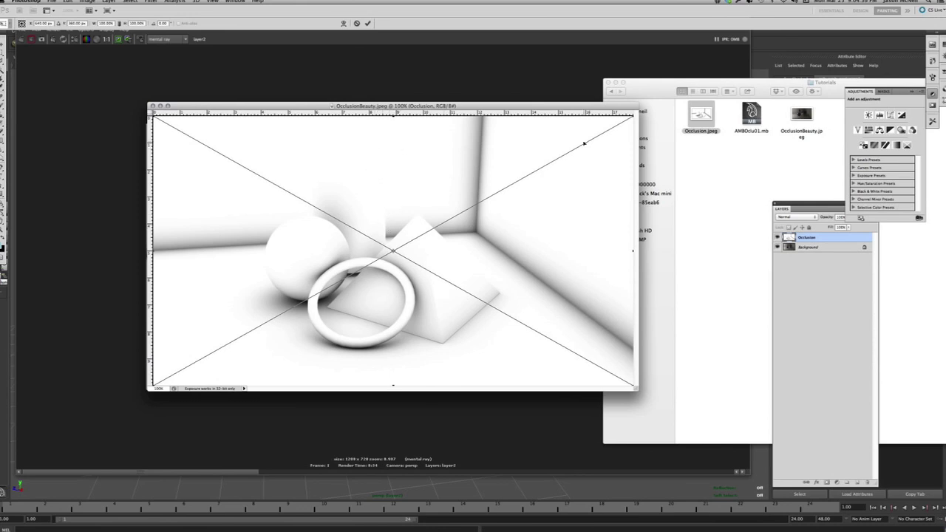
{"action": "left_click_drag", "start_coordinate": [785, 210], "coordinate": [714, 193]}
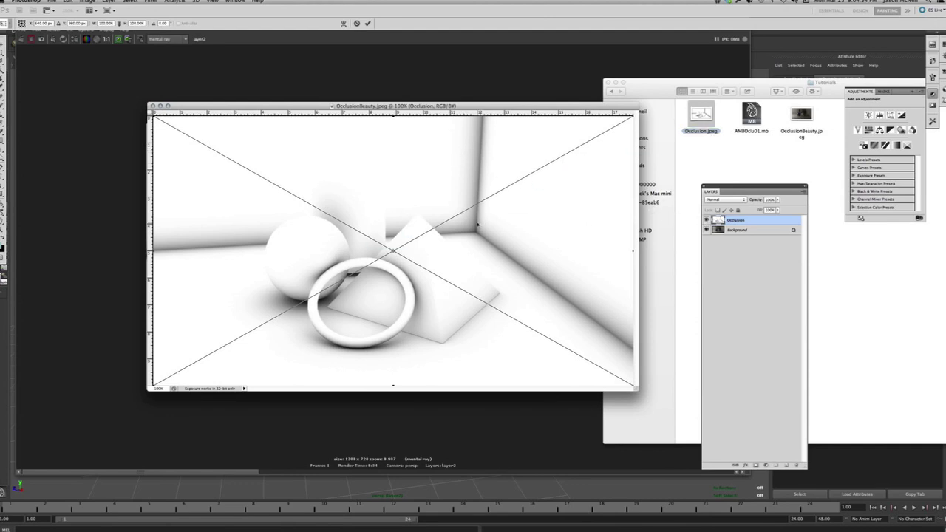
{"action": "key", "text": "Return"}
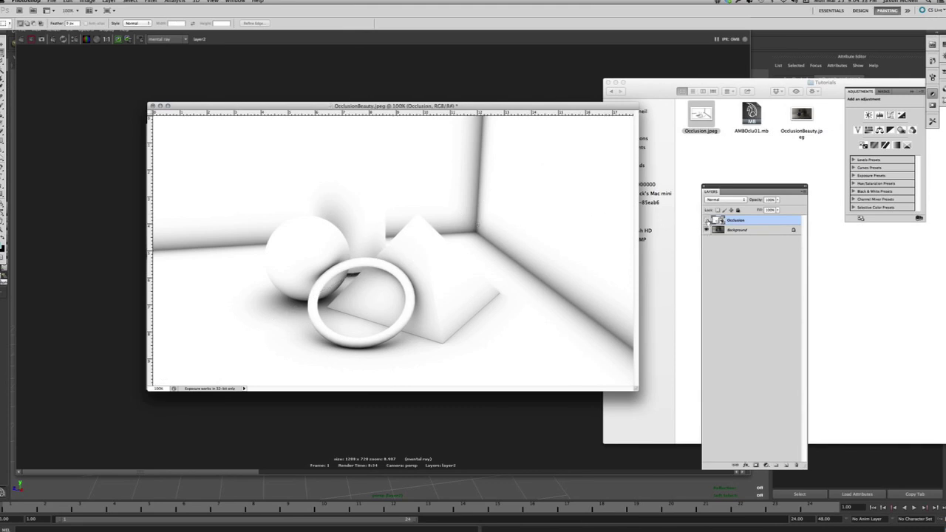
- Toggle the Occlusion layer's visibility to compare the occlusion pass with the beauty render beneath it
{"action": "left_click", "coordinate": [707, 220]}
{"action": "left_click", "coordinate": [707, 220]}
{"action": "left_click", "coordinate": [707, 221]}
{"action": "left_click", "coordinate": [707, 220]}
- Rasterize the placed Occlusion layer
{"action": "right_click", "coordinate": [748, 223]}
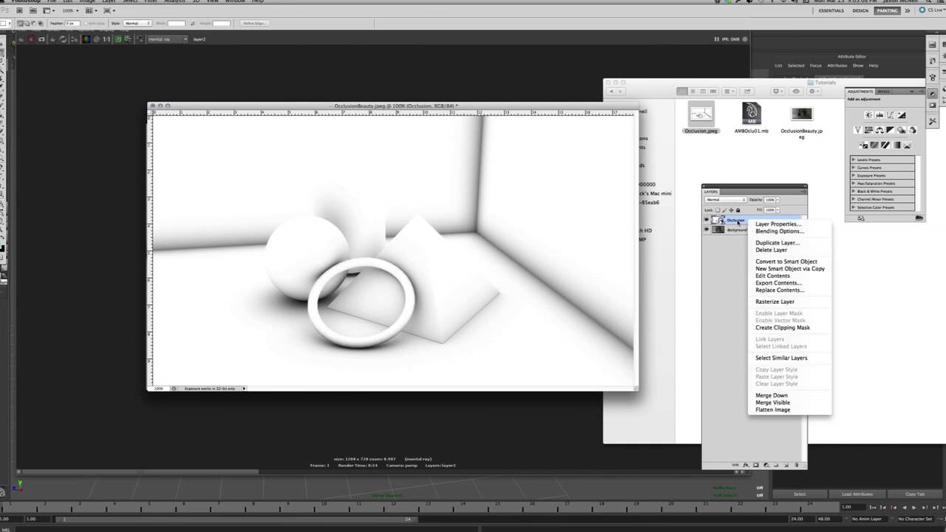
{"action": "left_click", "coordinate": [740, 223]}
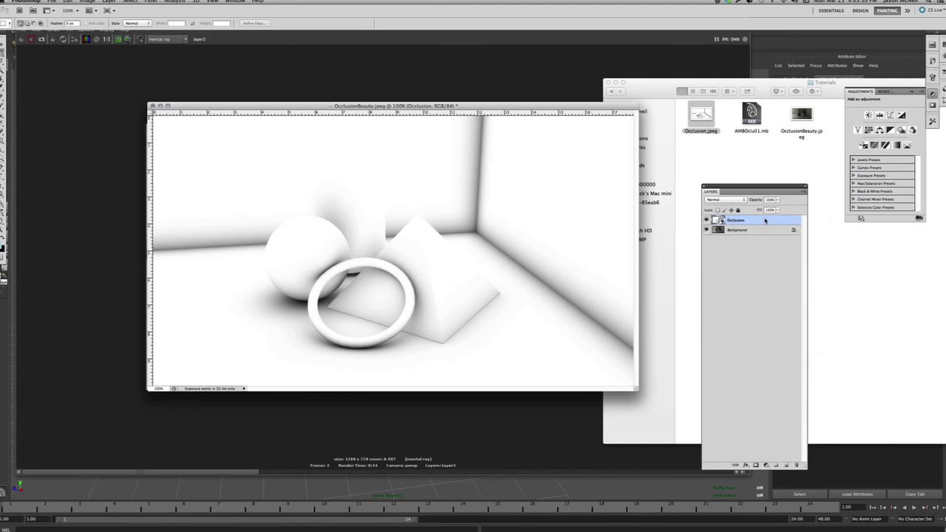
{"action": "right_click", "coordinate": [765, 220]}
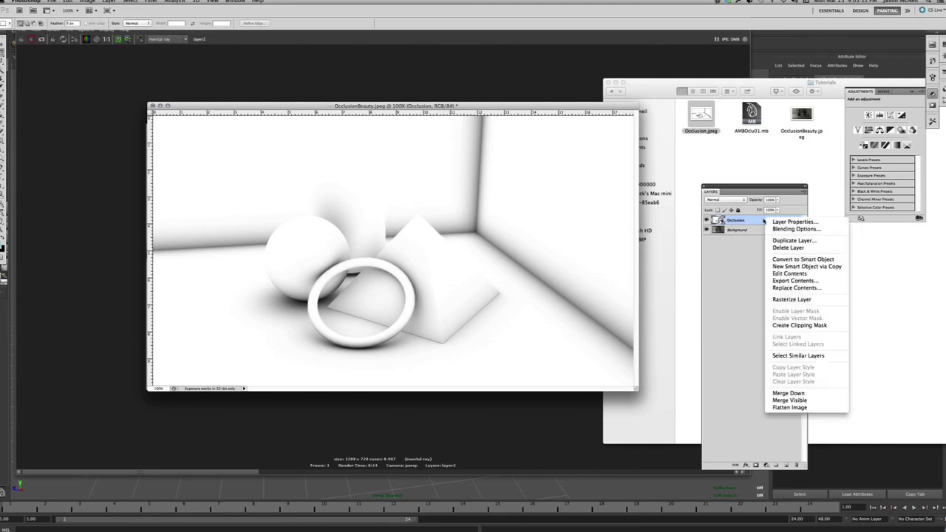
{"action": "left_click", "coordinate": [816, 301]}
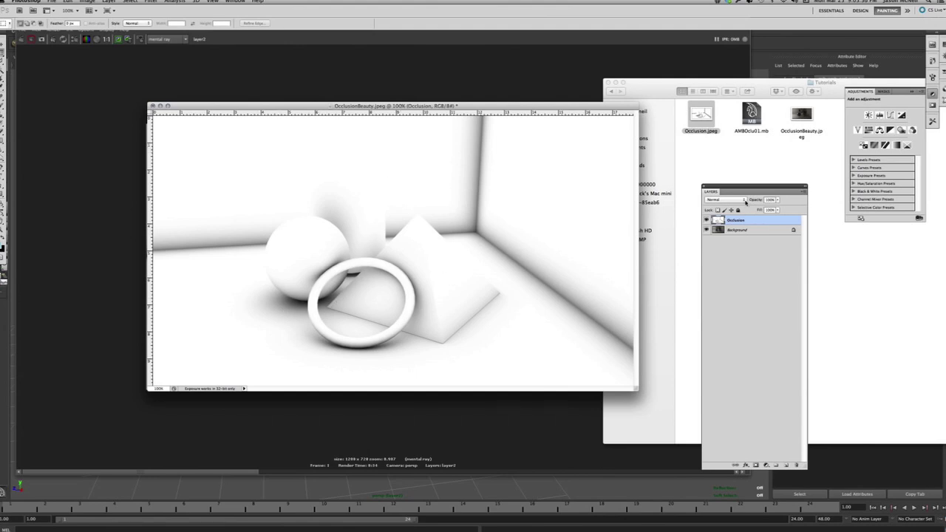
- Set the Occlusion layer's blending mode to Multiply
{"action": "left_click", "coordinate": [743, 199]}
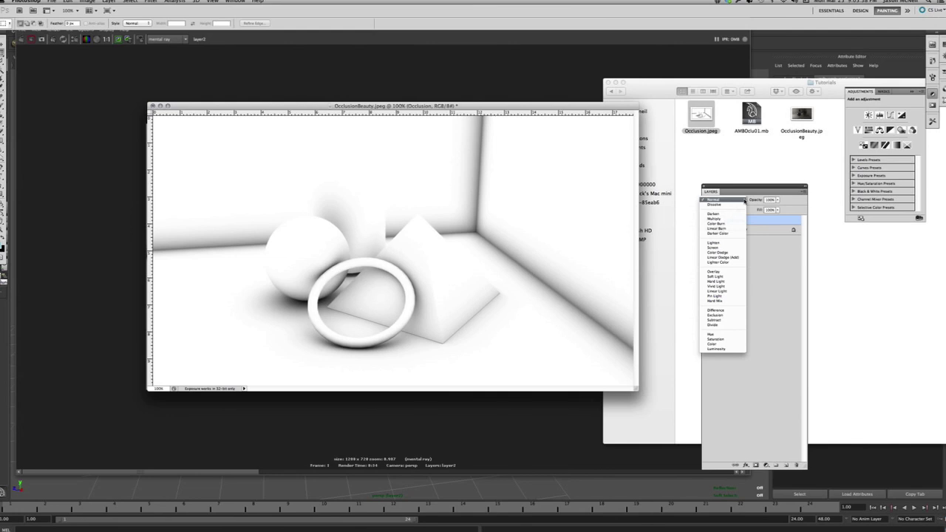
{"action": "left_click", "coordinate": [734, 221]}
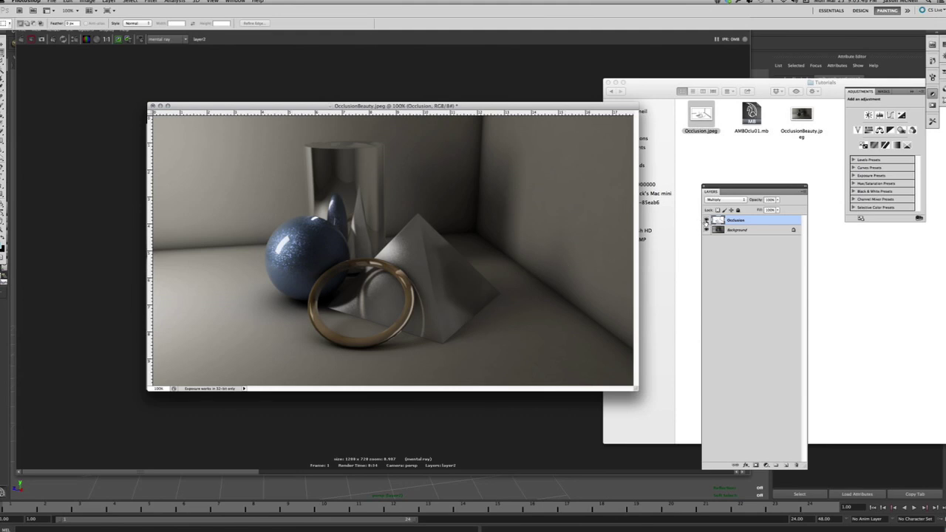
- Toggle the Occlusion layer's visibility repeatedly to compare the multiplied composite with the plain beauty render, leaving no selection active
{"action": "left_click", "coordinate": [706, 221]}
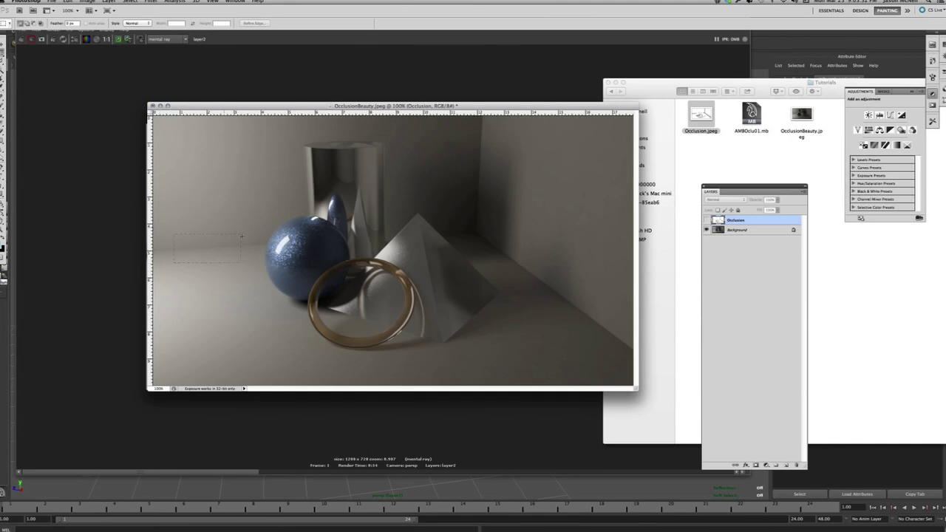
{"action": "left_click_drag", "start_coordinate": [245, 242], "coordinate": [173, 263]}
{"action": "key", "text": "super+d"}
{"action": "left_click", "coordinate": [706, 221]}
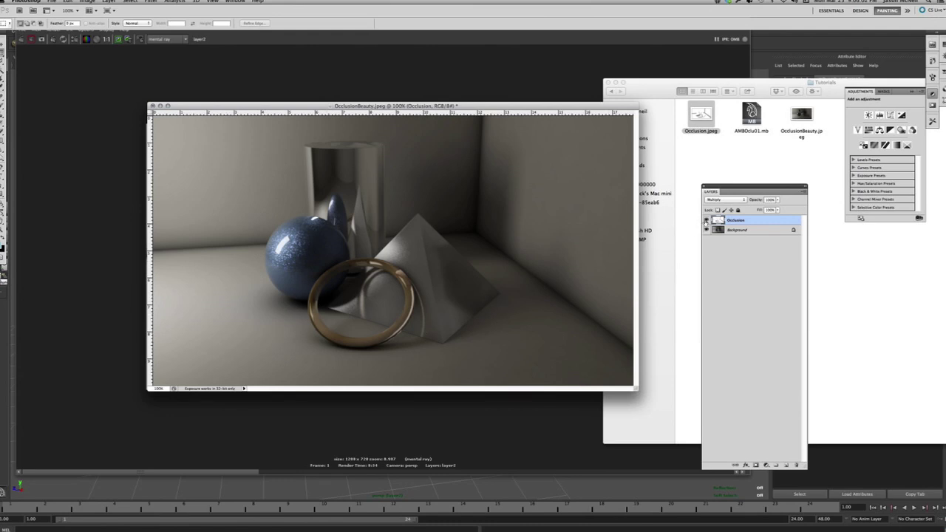
{"action": "left_click", "coordinate": [706, 222]}
{"action": "left_click", "coordinate": [707, 222]}
{"action": "left_click", "coordinate": [706, 222]}
{"action": "left_click", "coordinate": [706, 222]}
{"action": "left_click", "coordinate": [706, 222]}
- Lower the Occlusion layer's opacity to about 80% and compare the image with the layer hidden and shown
{"action": "left_click", "coordinate": [778, 200]}
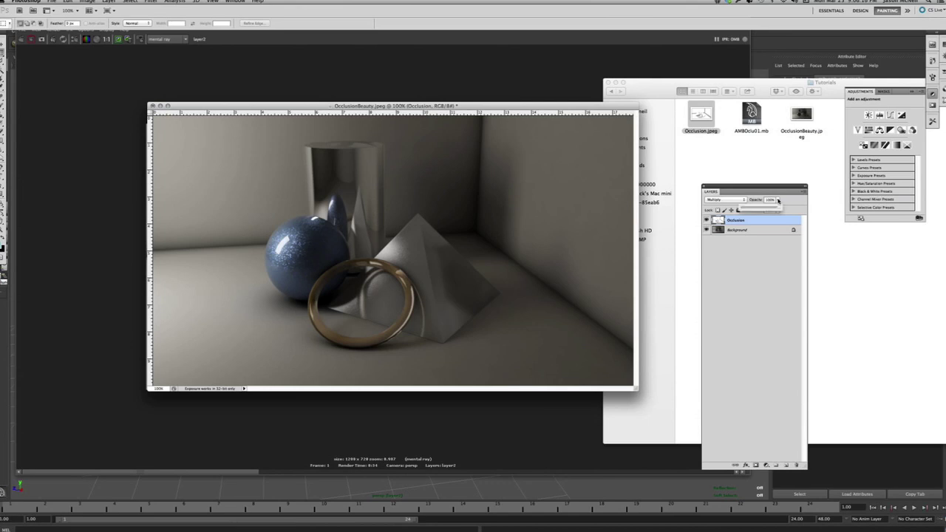
{"action": "left_click_drag", "start_coordinate": [777, 211], "coordinate": [771, 210]}
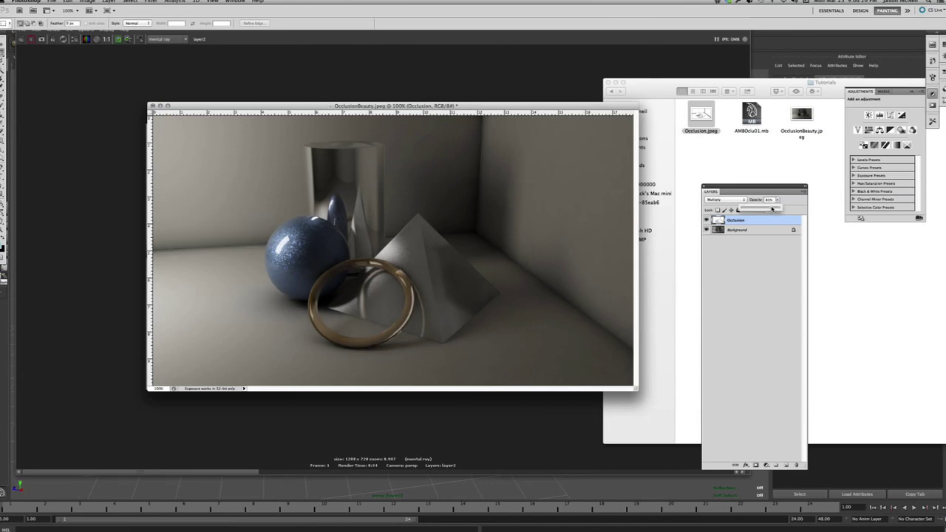
{"action": "left_click", "coordinate": [659, 220]}
{"action": "left_click", "coordinate": [707, 220]}
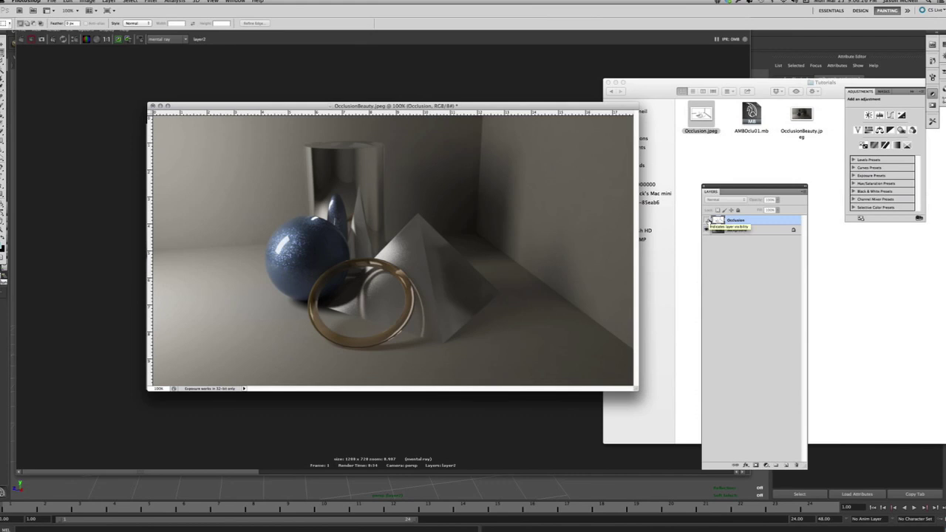
{"action": "left_click", "coordinate": [707, 220]}
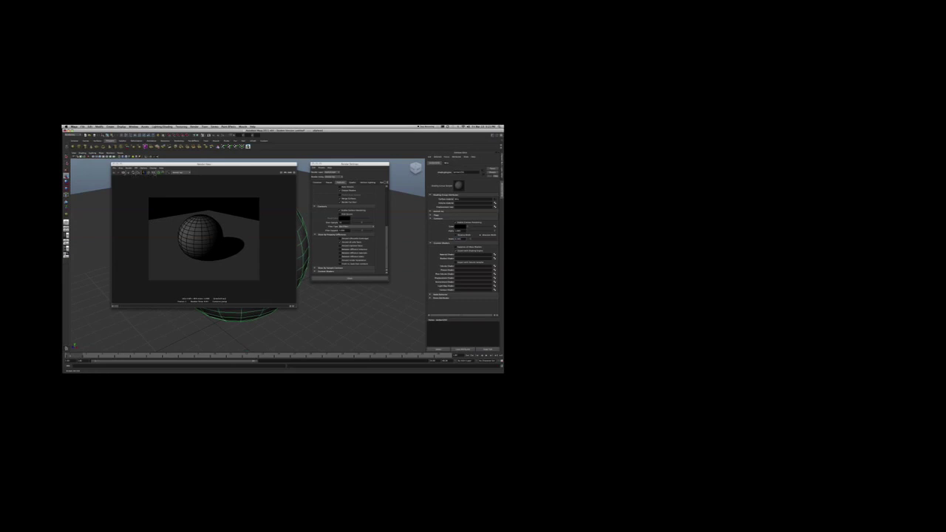
- In Maya's sphere scene, set the contour color of the sphere's shading group to bright green and render the view again
{"action": "left_click", "coordinate": [132, 177]}
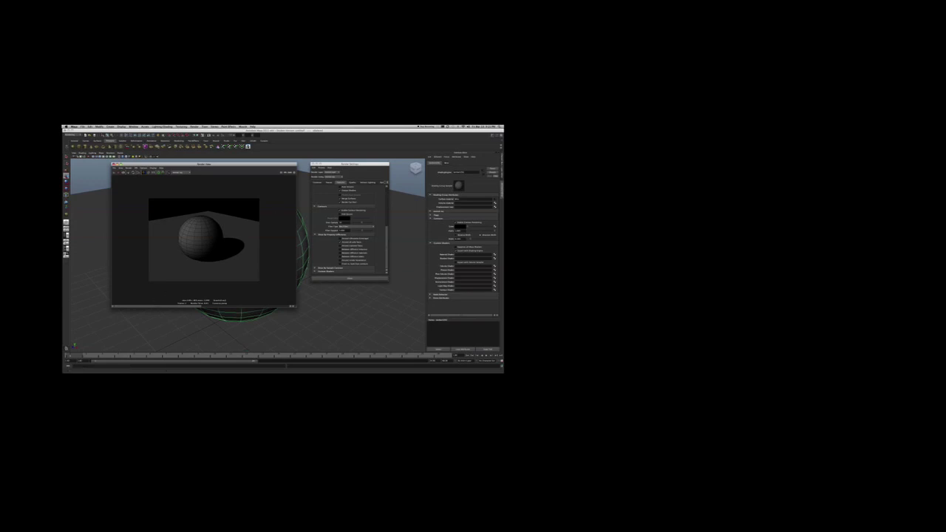
{"action": "left_click", "coordinate": [460, 226]}
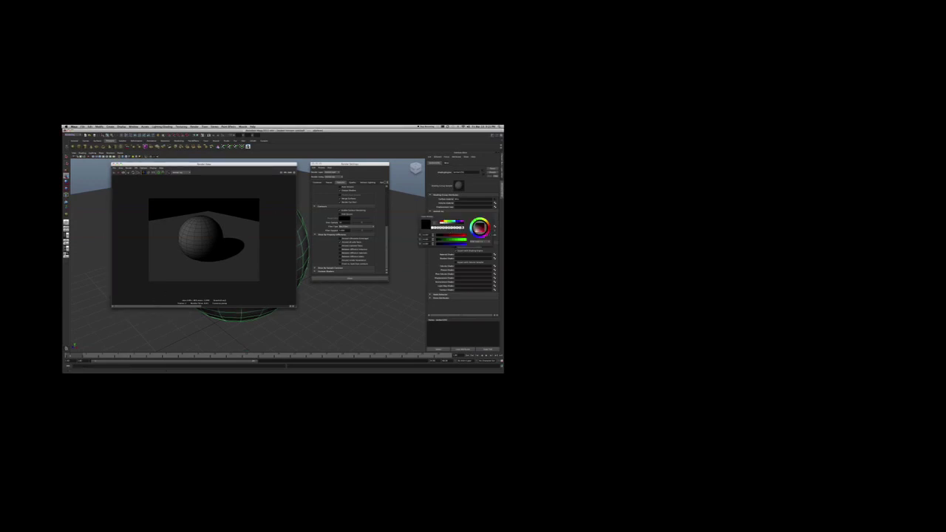
{"action": "left_click", "coordinate": [451, 237]}
{"action": "left_click_drag", "start_coordinate": [447, 244], "coordinate": [462, 244]}
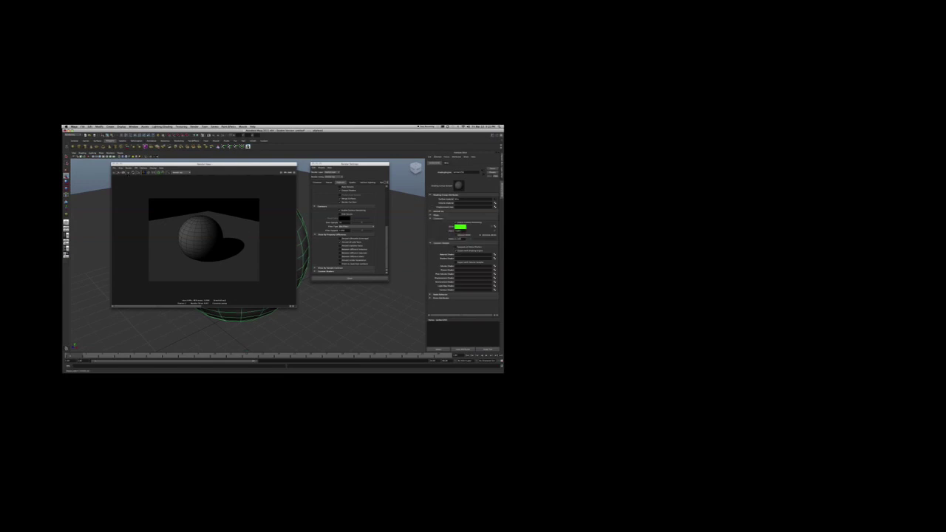
{"action": "left_click", "coordinate": [116, 172]}
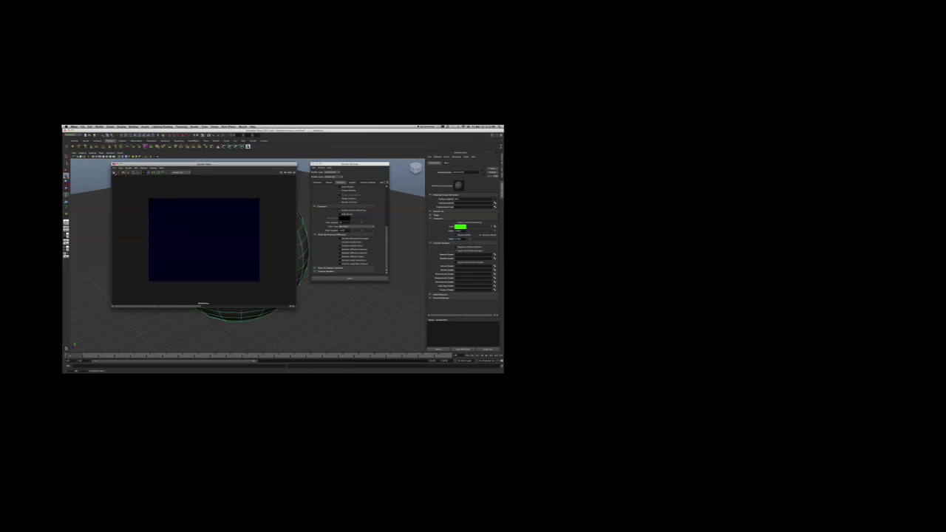